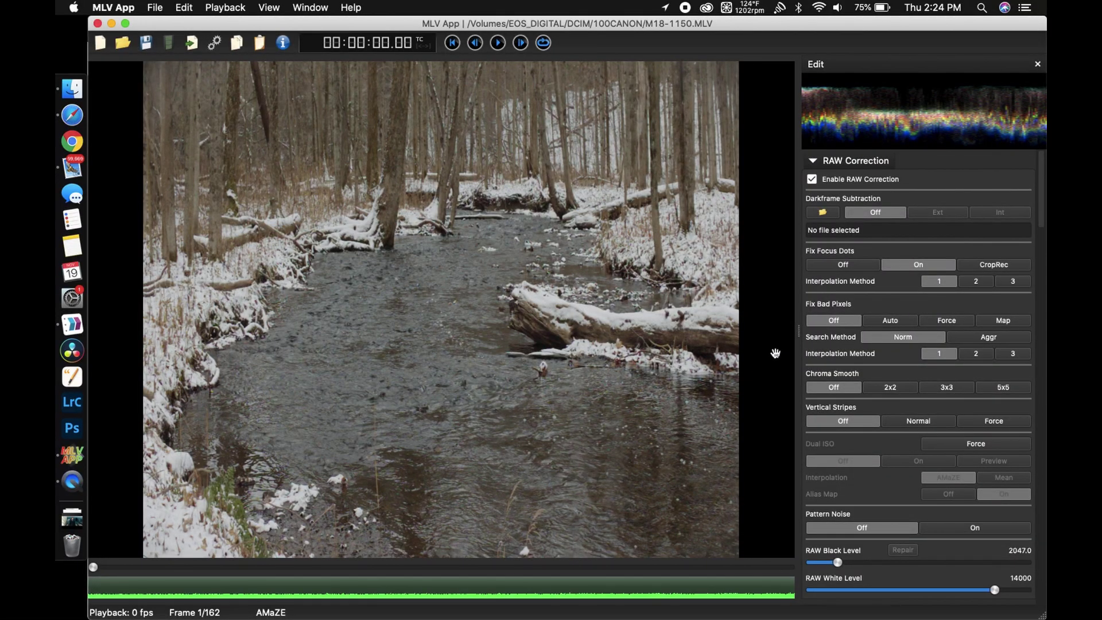
Load the (Anamorphic)AlexaLOGPreset.marxml receipt from the Desktop and confirm the Receipt Mask Setup
key("super+i")
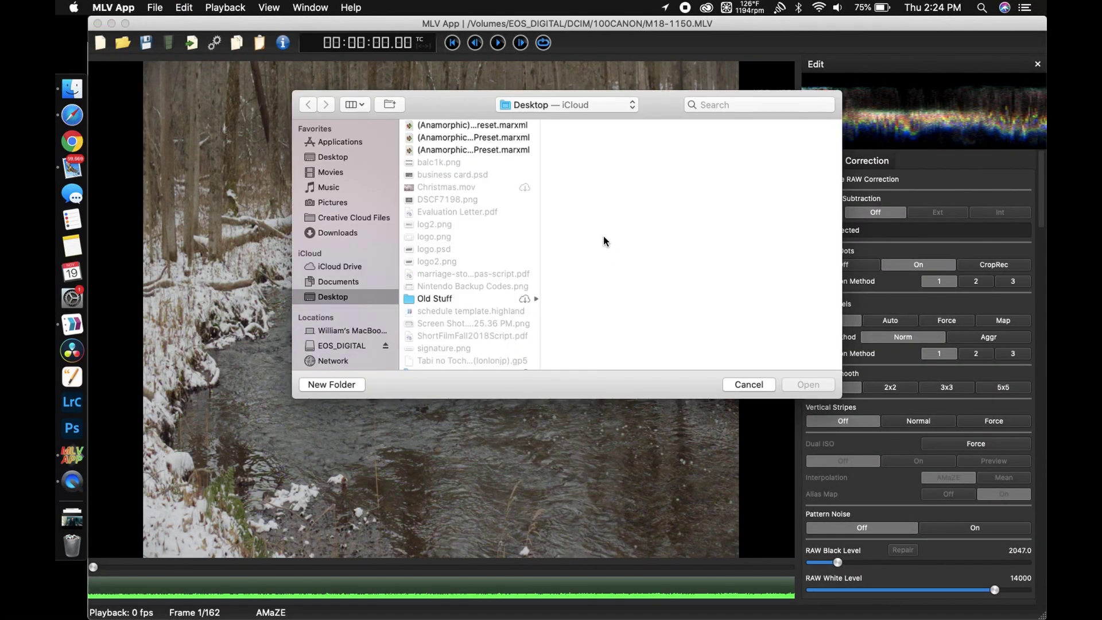
left_click(494, 125)
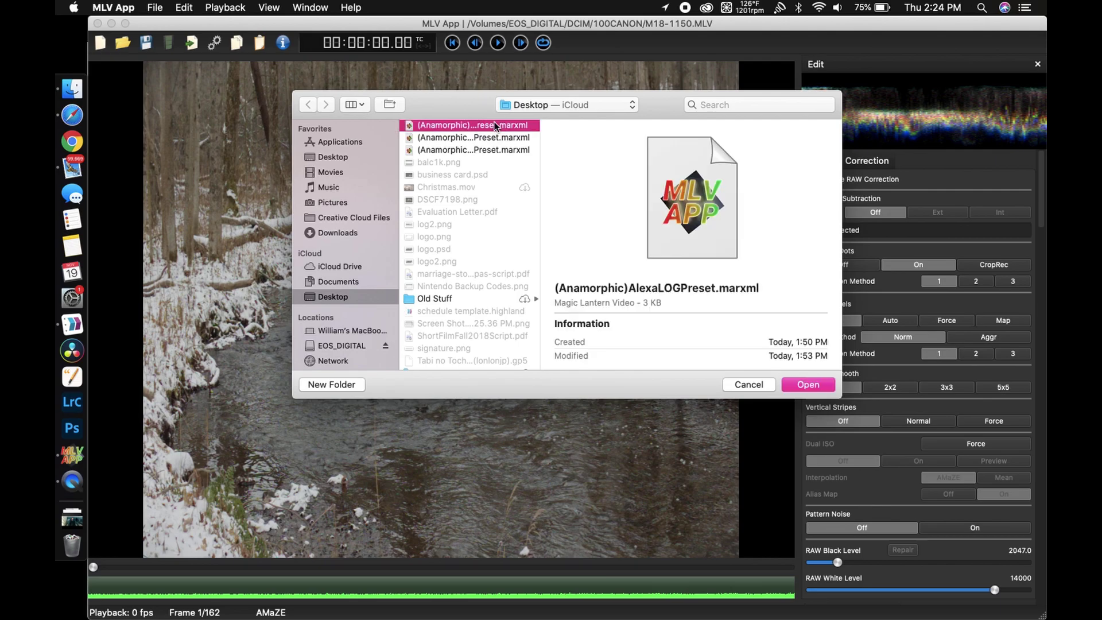
left_click(818, 386)
left_click(764, 454)
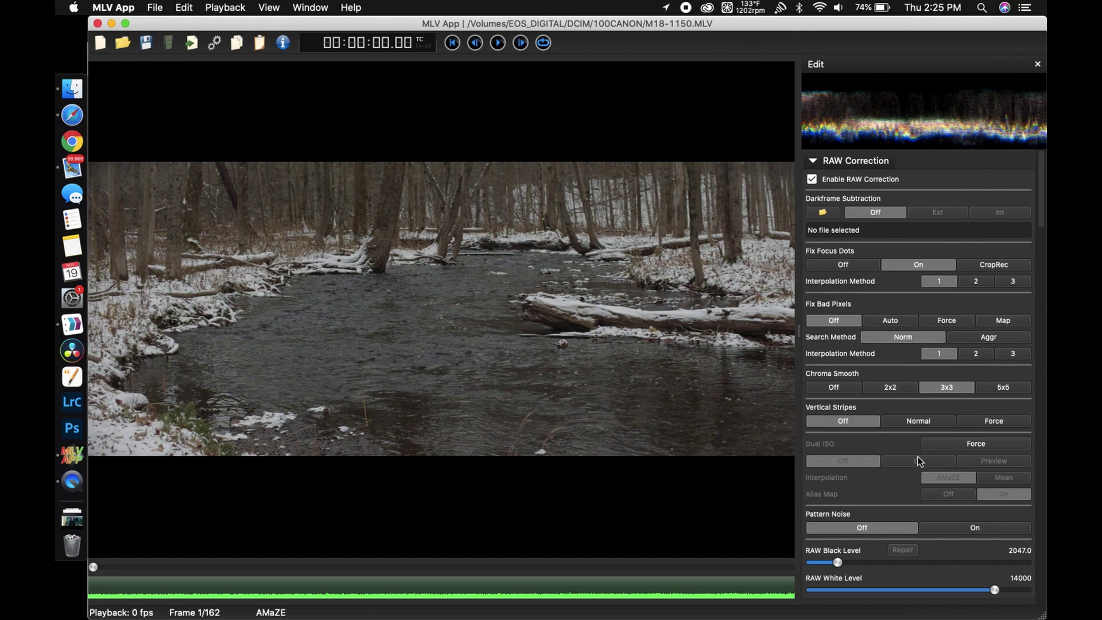
scroll(918, 461, "down", 20)
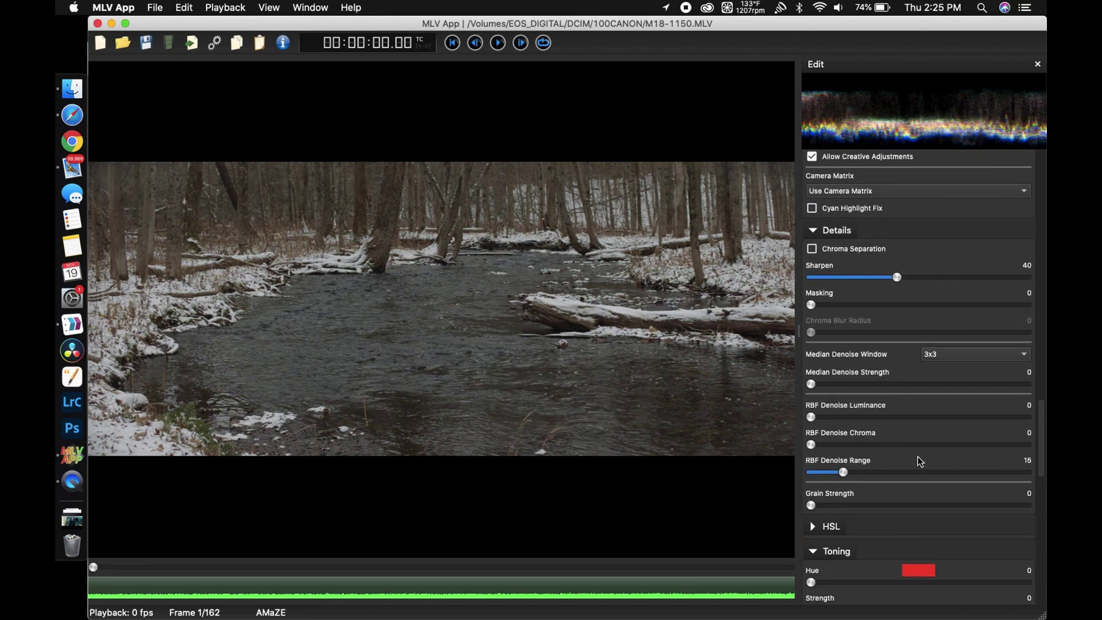
scroll(918, 457, "down", 3)
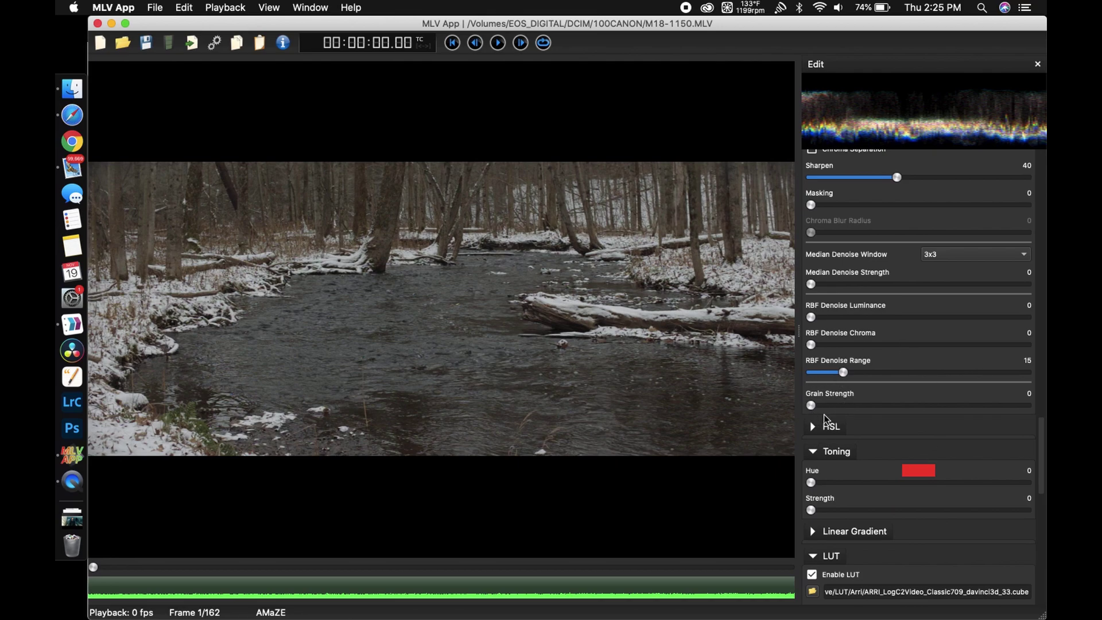
scroll(868, 449, "down", 10)
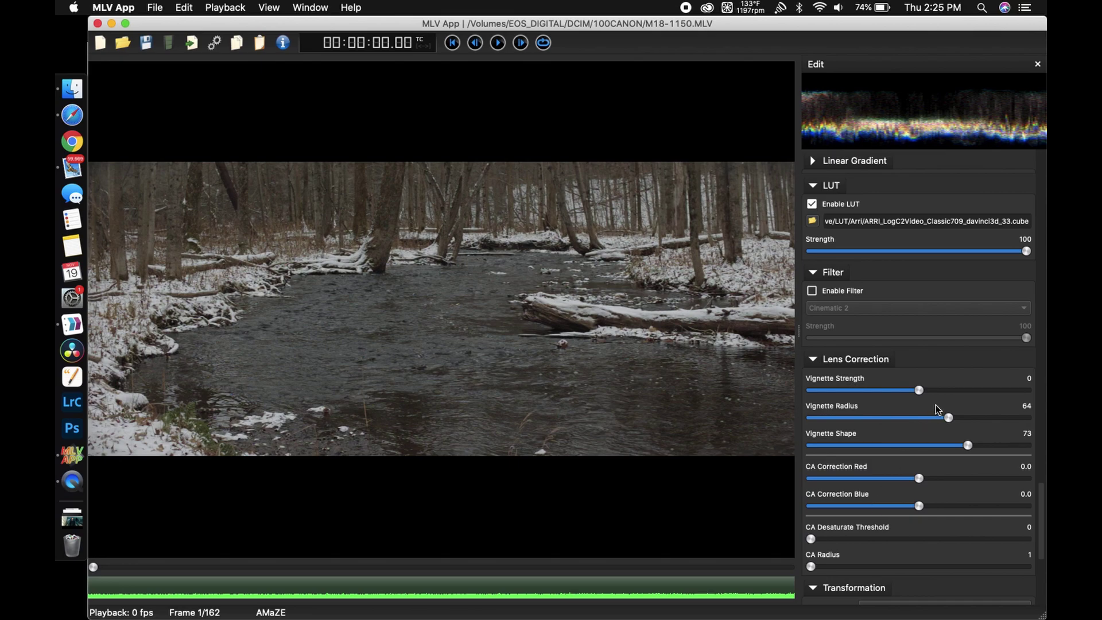
scroll(912, 405, "up", 7)
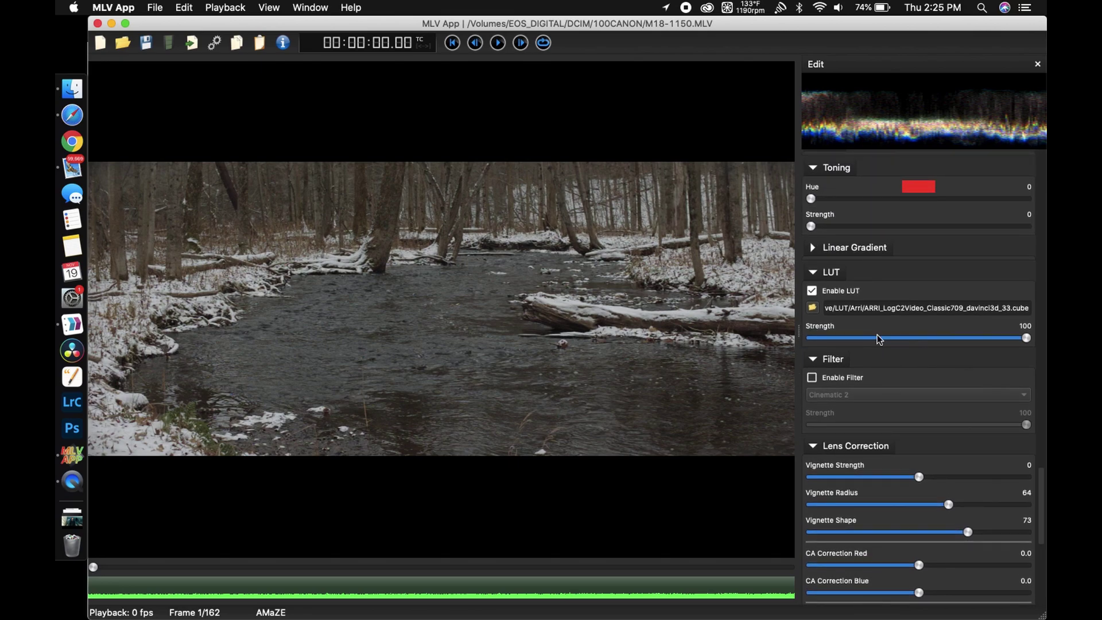
scroll(877, 338, "up", 1)
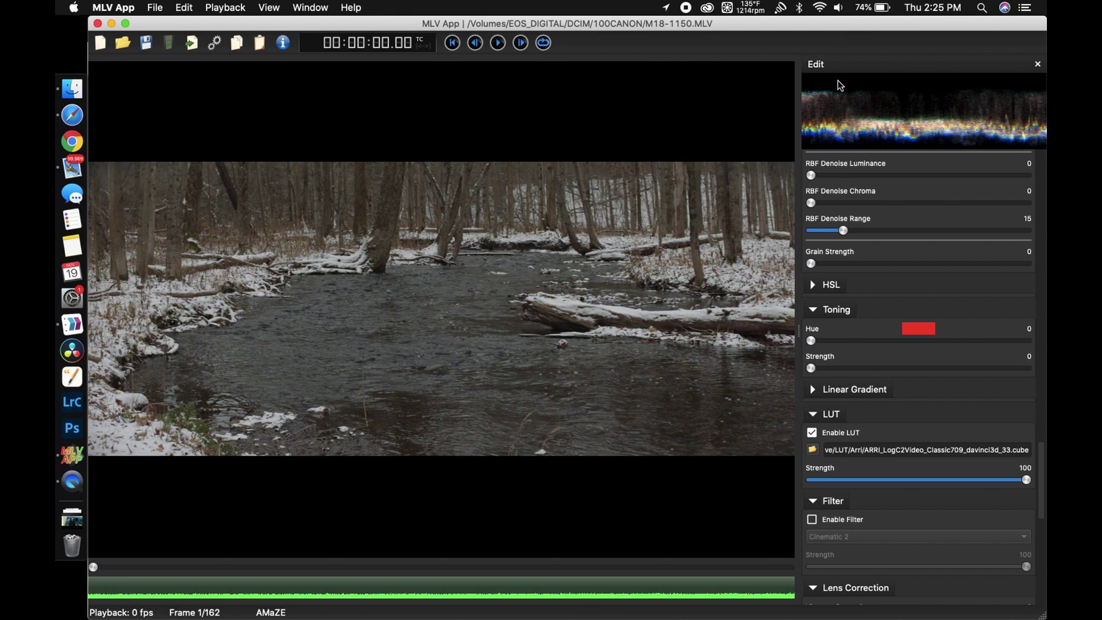
scroll(850, 263, "up", 10)
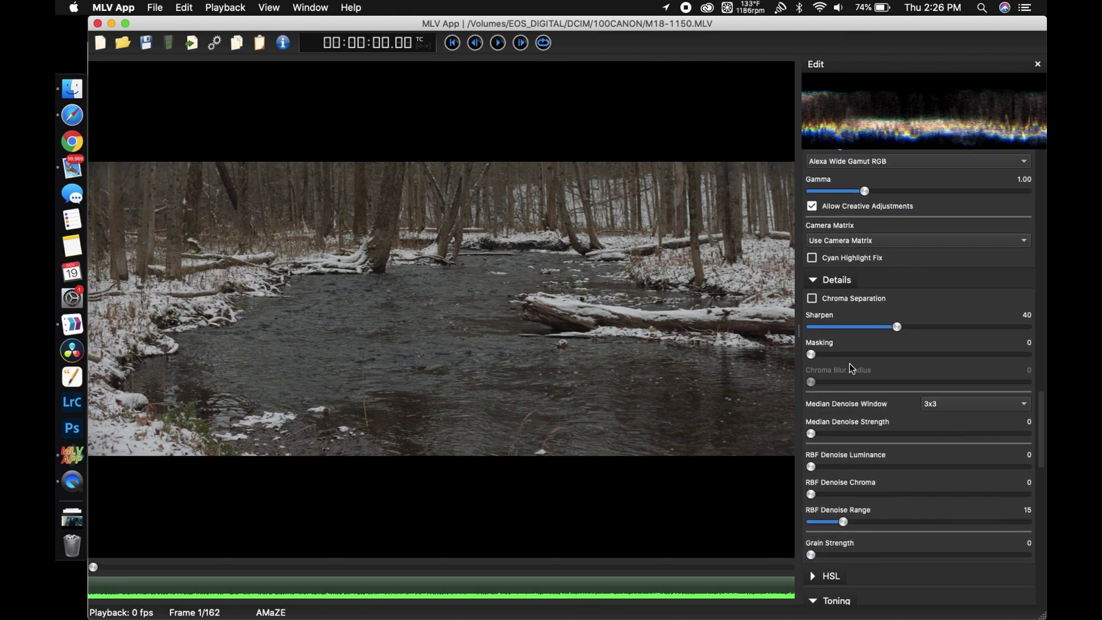
scroll(915, 260, "up", 3)
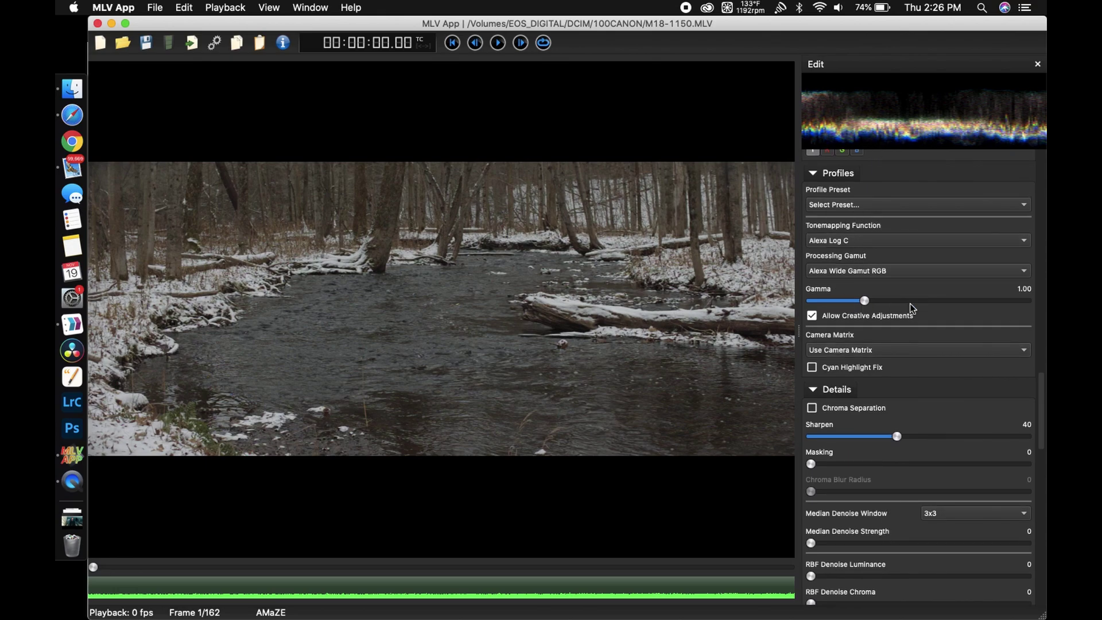
scroll(905, 364, "up", 11)
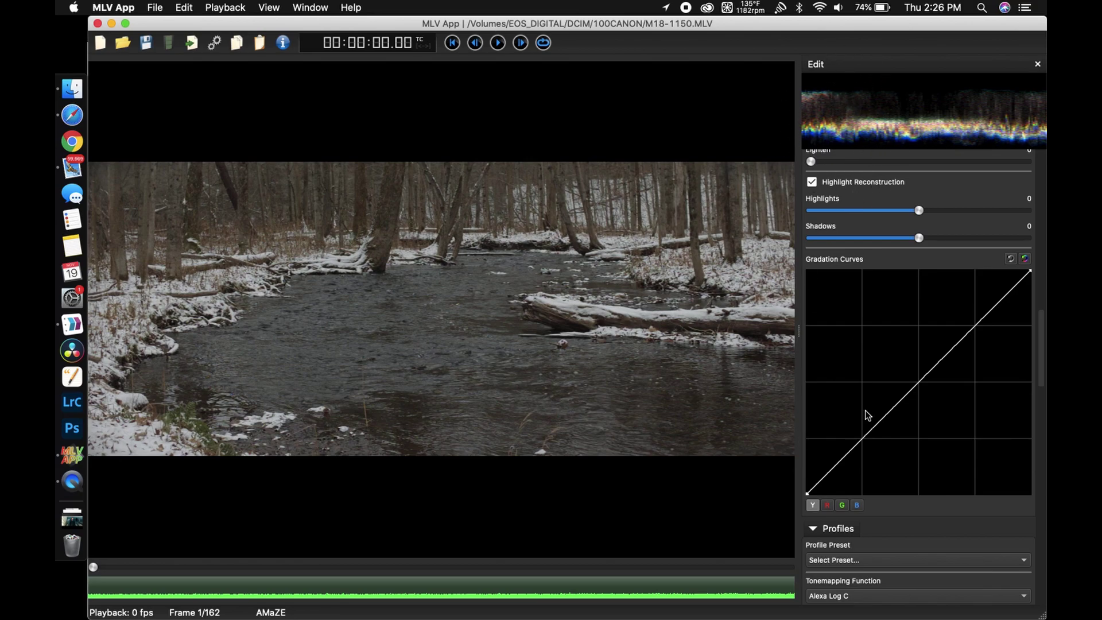
scroll(867, 417, "up", 1)
scroll(866, 415, "down", 3)
scroll(934, 443, "down", 10)
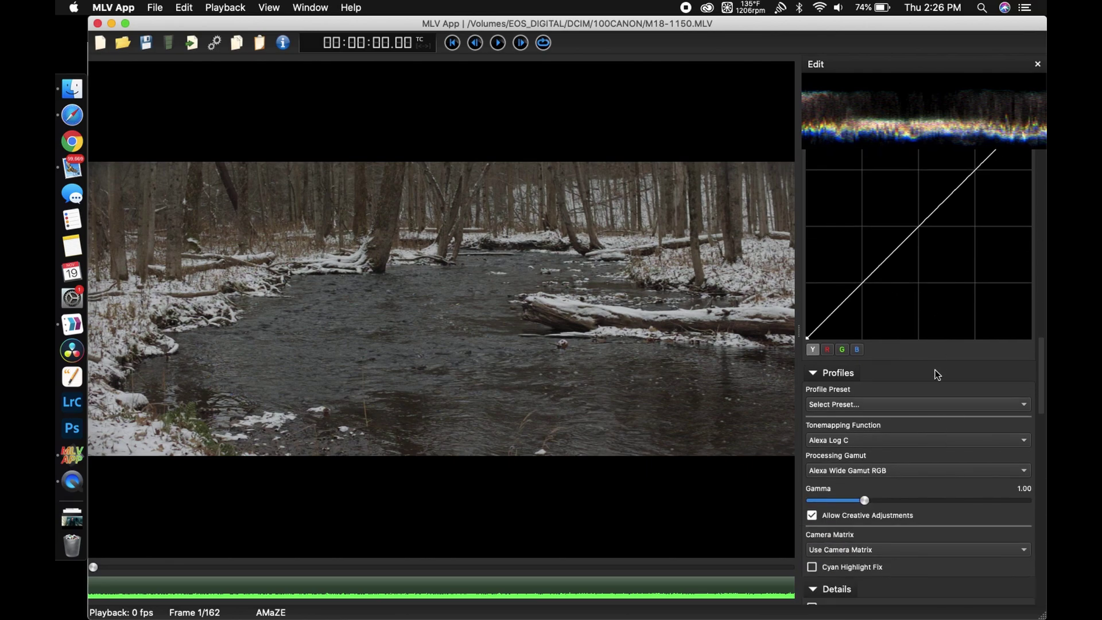
scroll(932, 333, "down", 3)
scroll(932, 333, "up", 4)
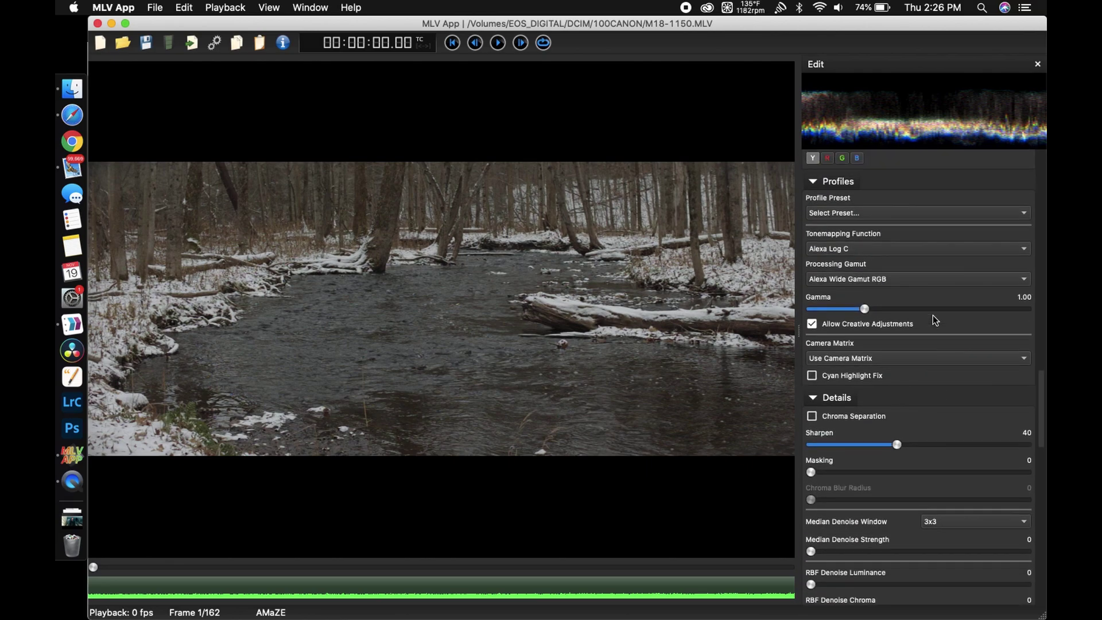
scroll(900, 430, "down", 10)
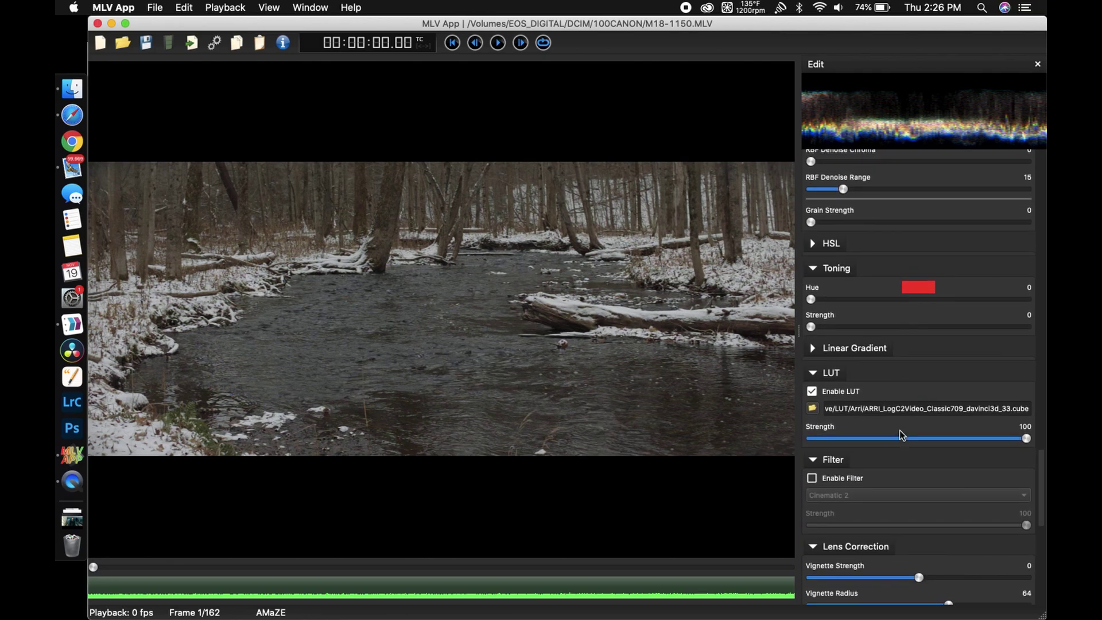
left_click(812, 371)
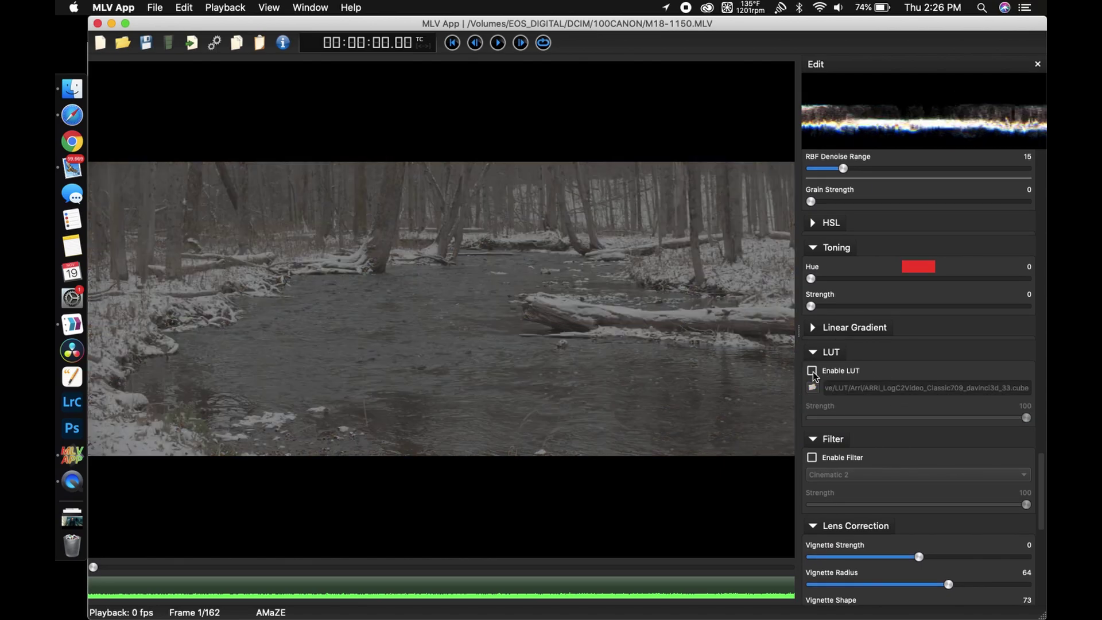
left_click(812, 371)
scroll(935, 418, "up", 8)
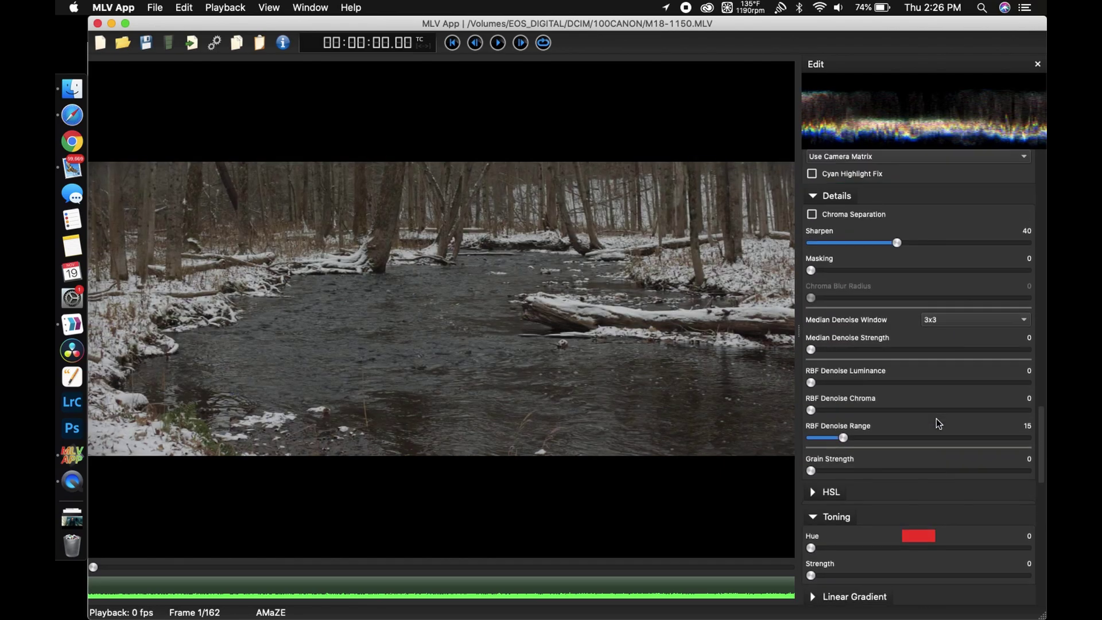
scroll(923, 266, "up", 2)
scroll(923, 266, "up", 1)
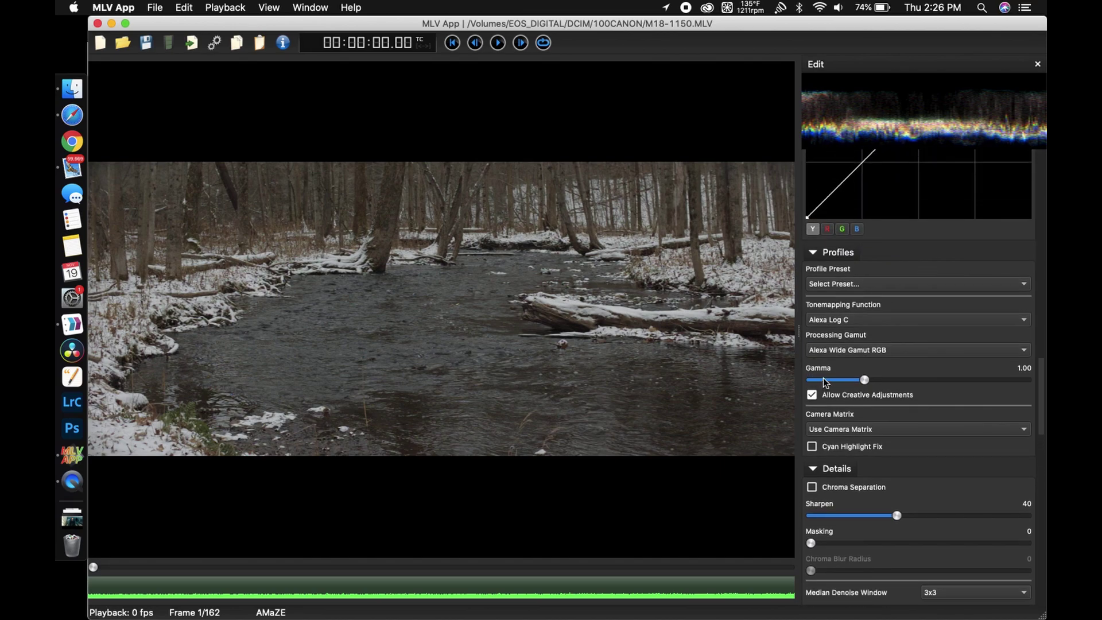
left_click(833, 395)
left_click(834, 395)
scroll(918, 323, "up", 6)
scroll(921, 326, "up", 3)
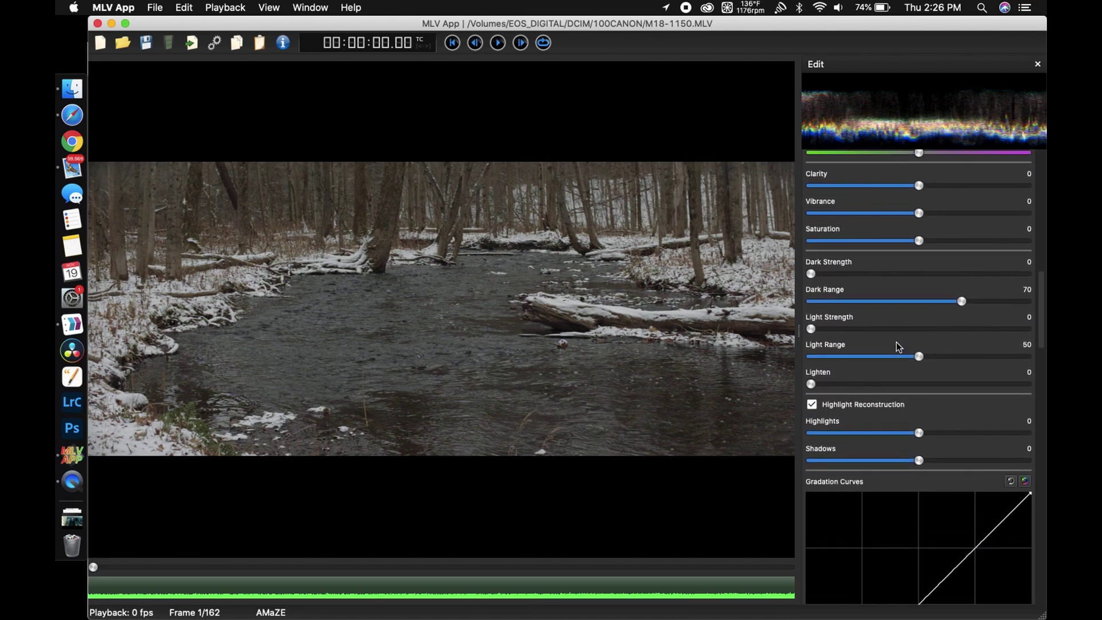
scroll(899, 346, "down", 10)
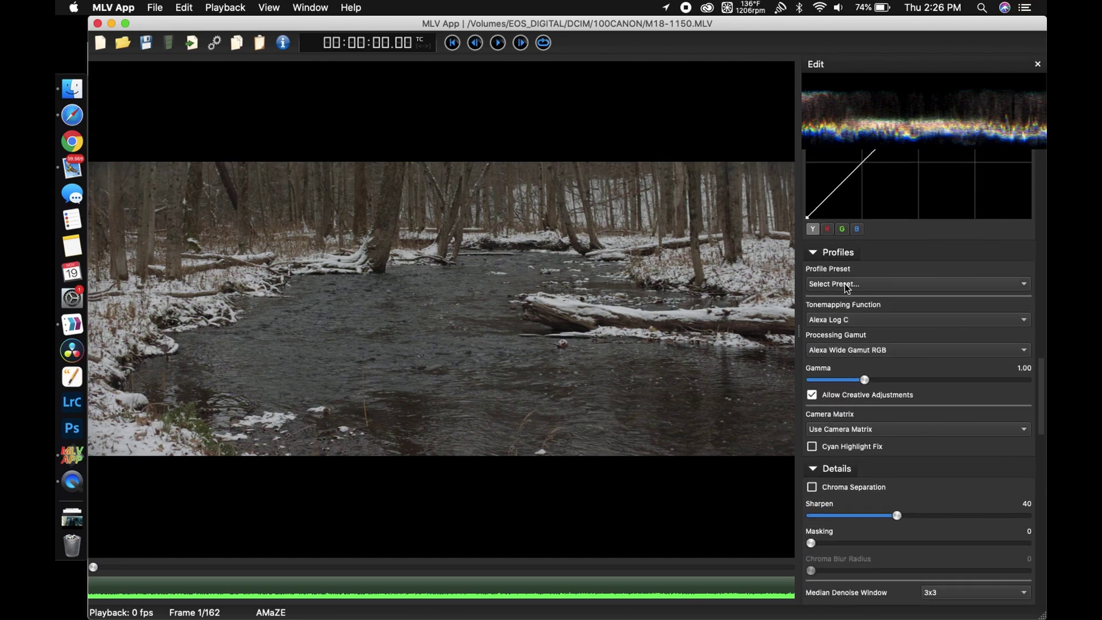
scroll(871, 356, "up", 10)
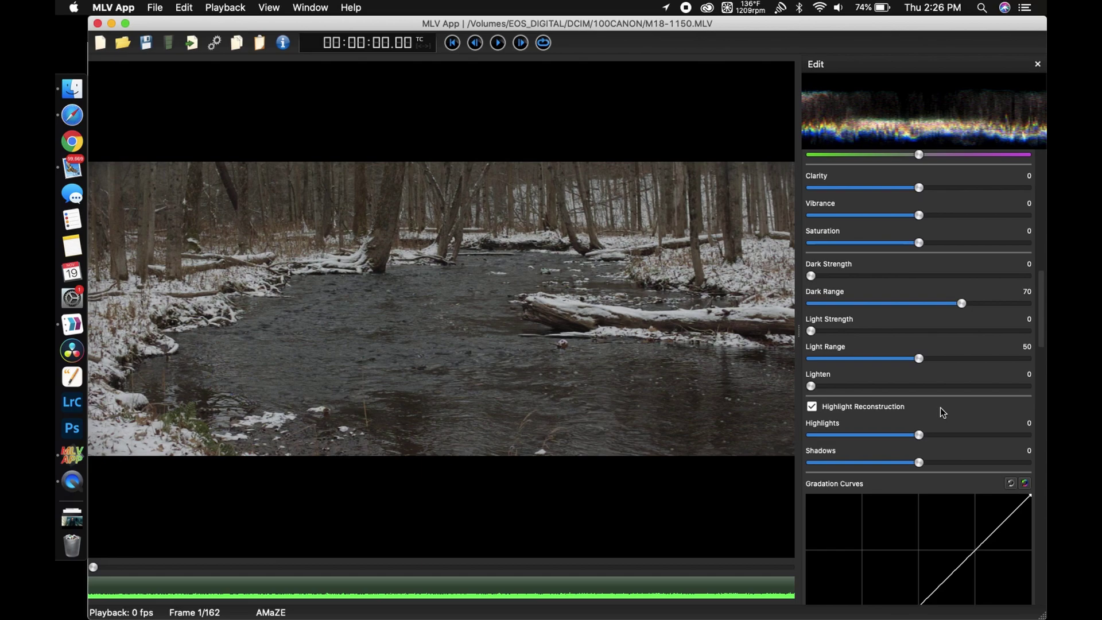
scroll(941, 407, "down", 10)
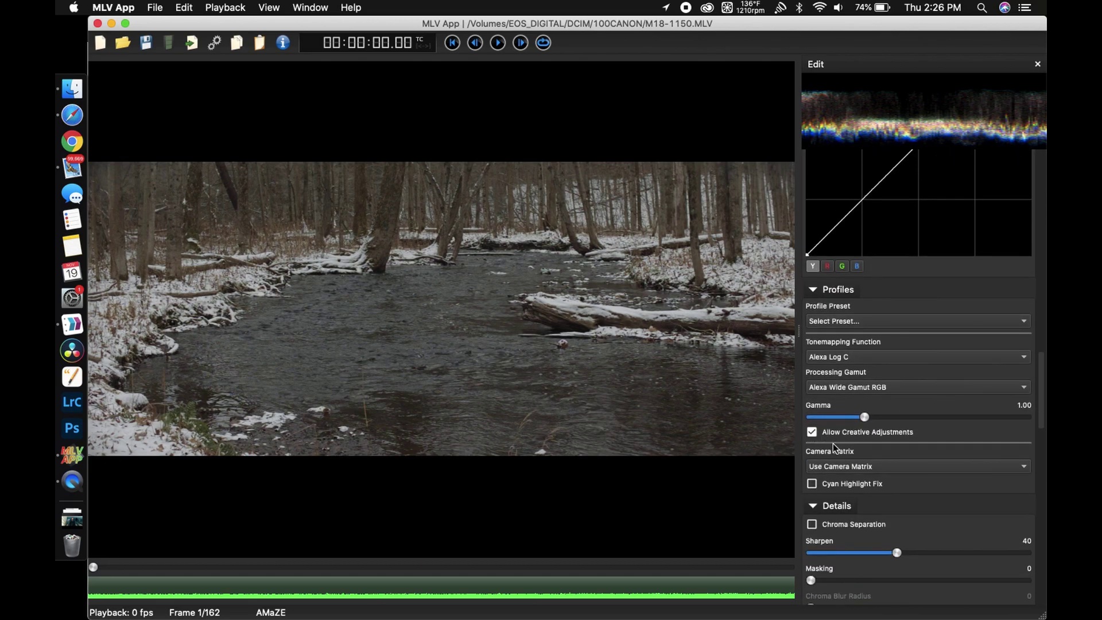
scroll(890, 423, "up", 10)
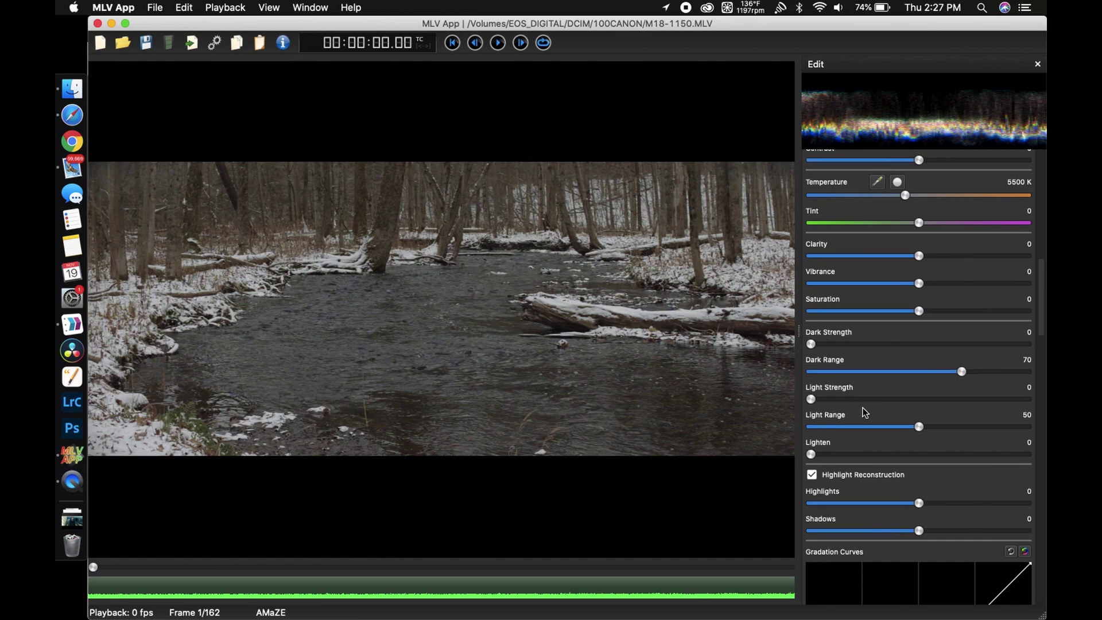
scroll(863, 411, "up", 2)
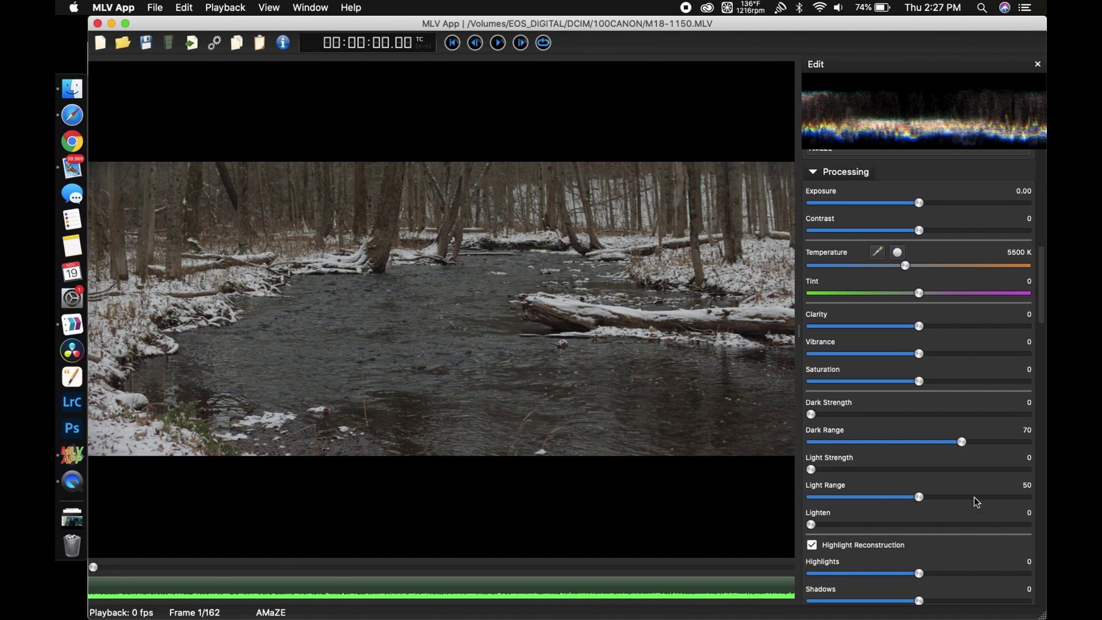
scroll(928, 472, "down", 2)
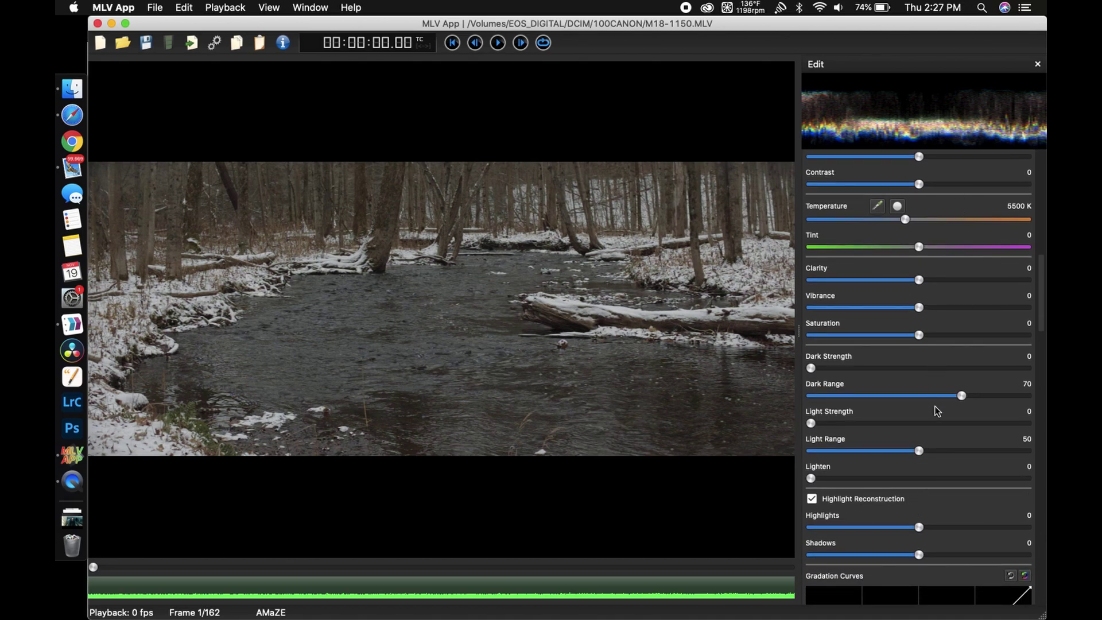
Set Light Range to 70 and Light Strength to 30, keeping Dark Strength at 0
left_click_drag(918, 453, 962, 455)
left_click_drag(815, 372, 781, 379)
left_click_drag(811, 425, 878, 422)
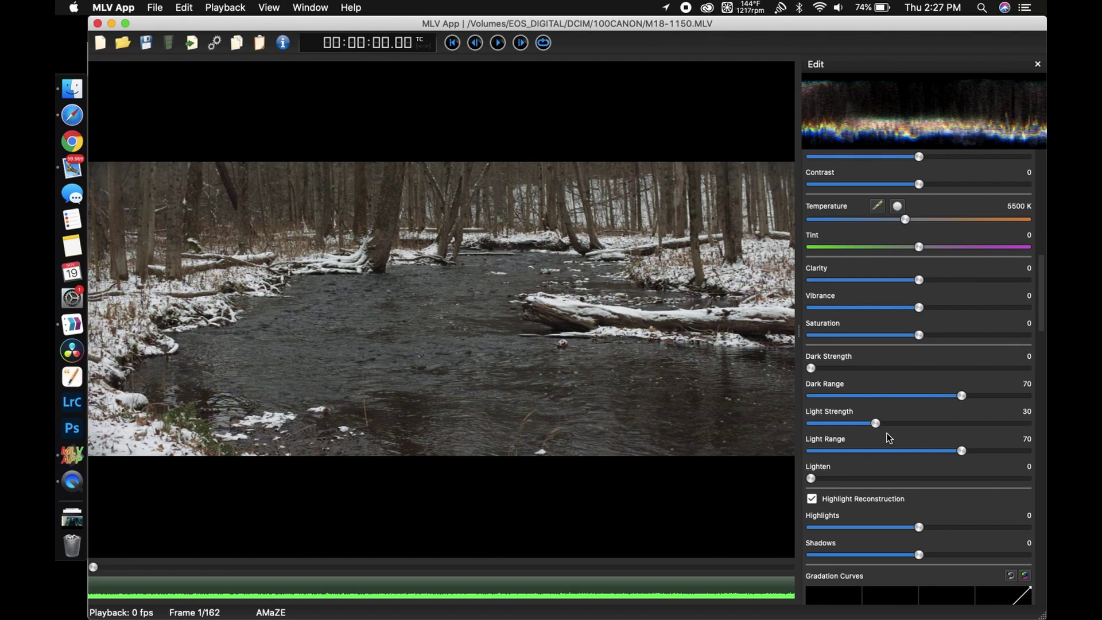
Lower Dark Range to 31 and raise Dark Strength to 5
scroll(908, 490, "down", 2)
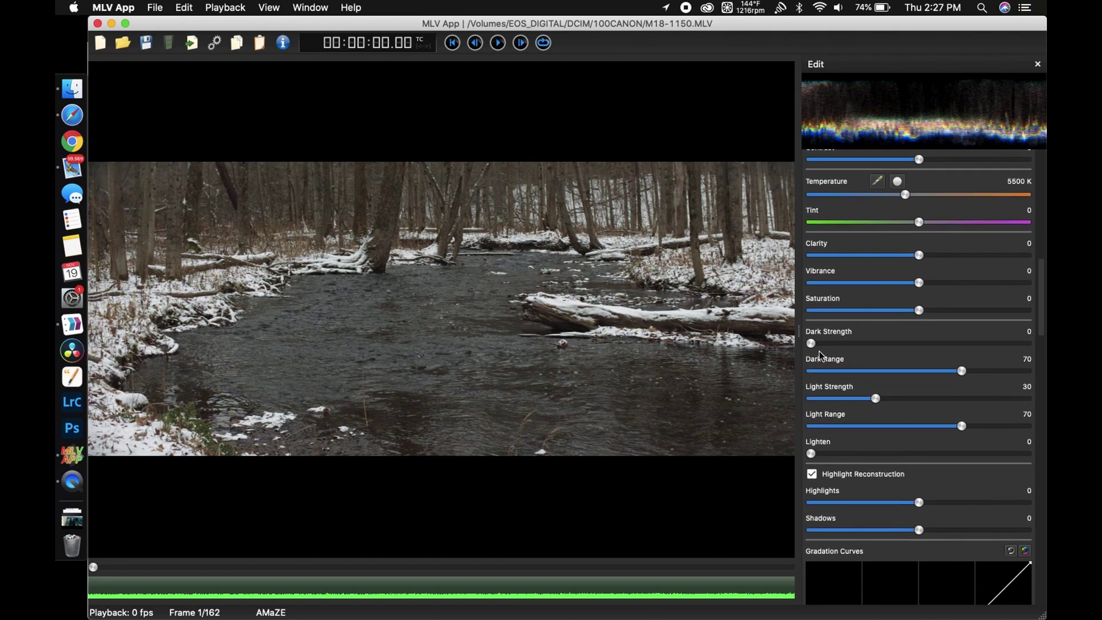
left_click_drag(961, 371, 858, 371)
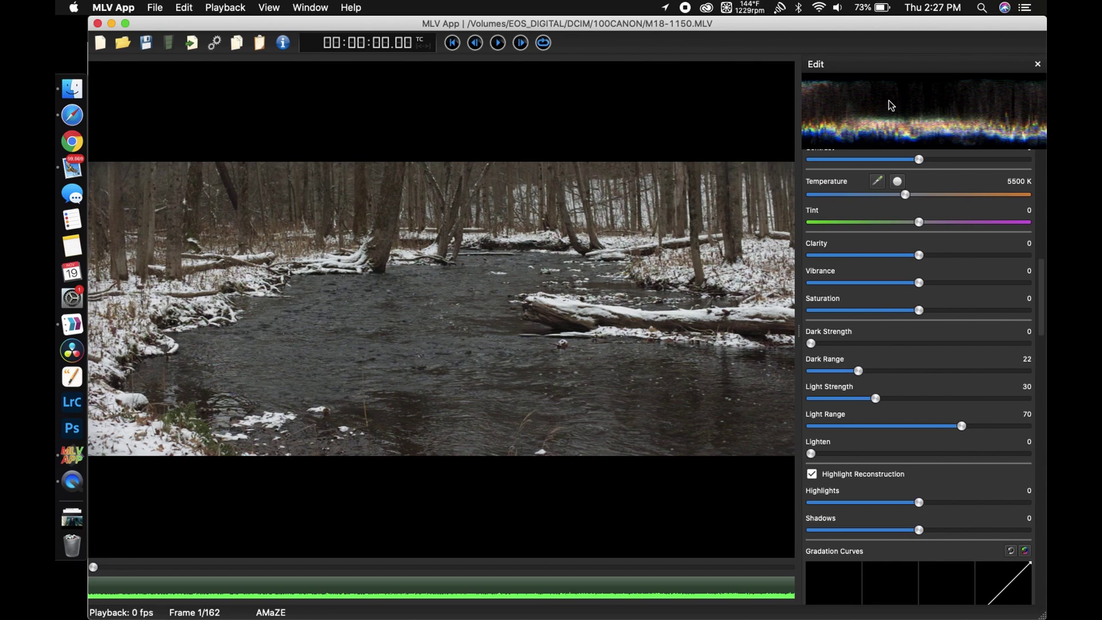
left_click(812, 343)
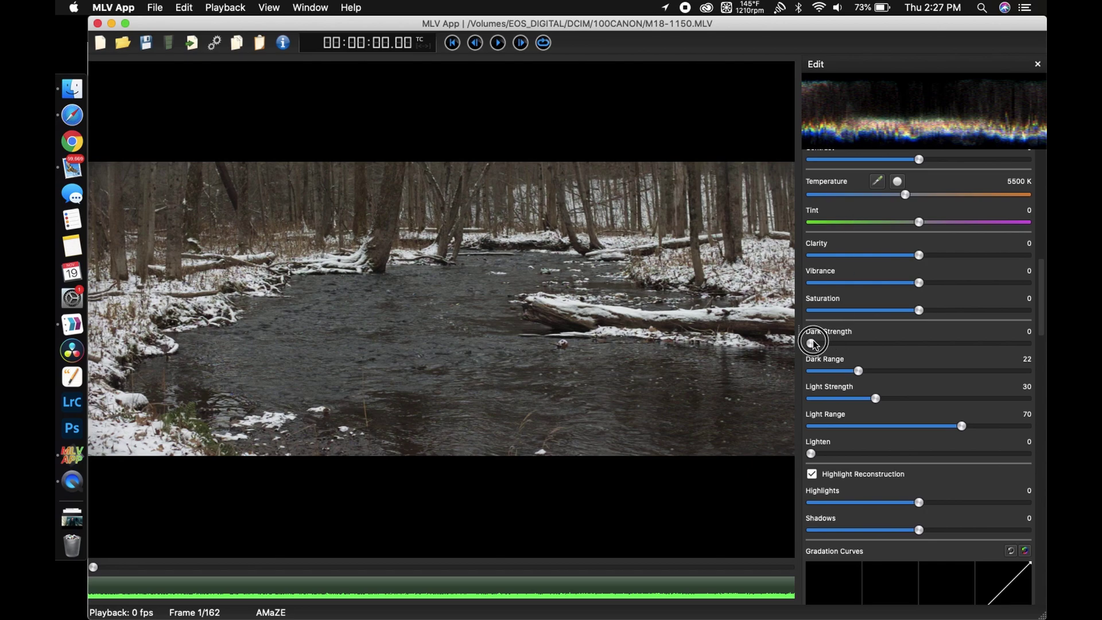
mouse_move(813, 343)
left_mouse_down()
mouse_move(845, 343)
mouse_move(830, 344)
mouse_move(878, 373)
mouse_move(822, 345)
left_mouse_up()
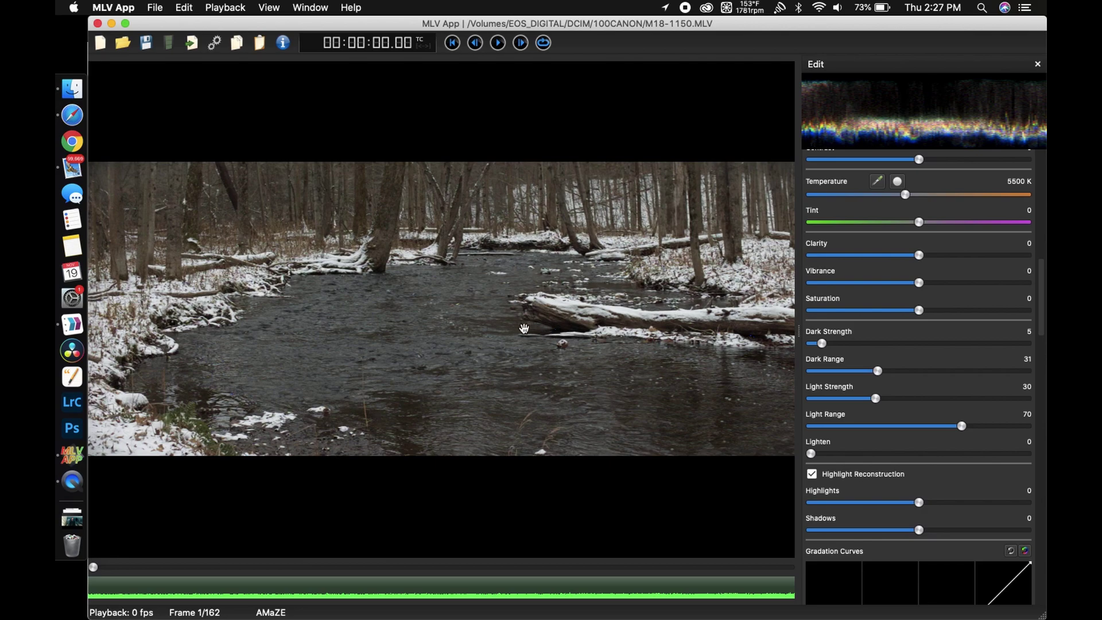
Pull Shadows down to -26 with Highlights held at 65
scroll(958, 343, "up", 3)
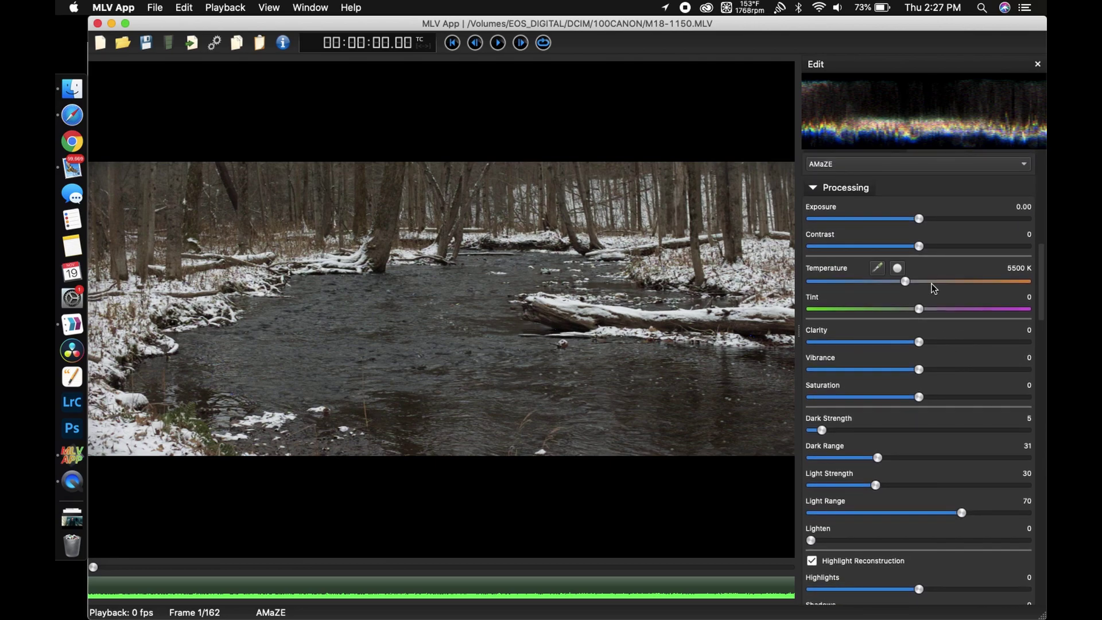
scroll(935, 445, "down", 4)
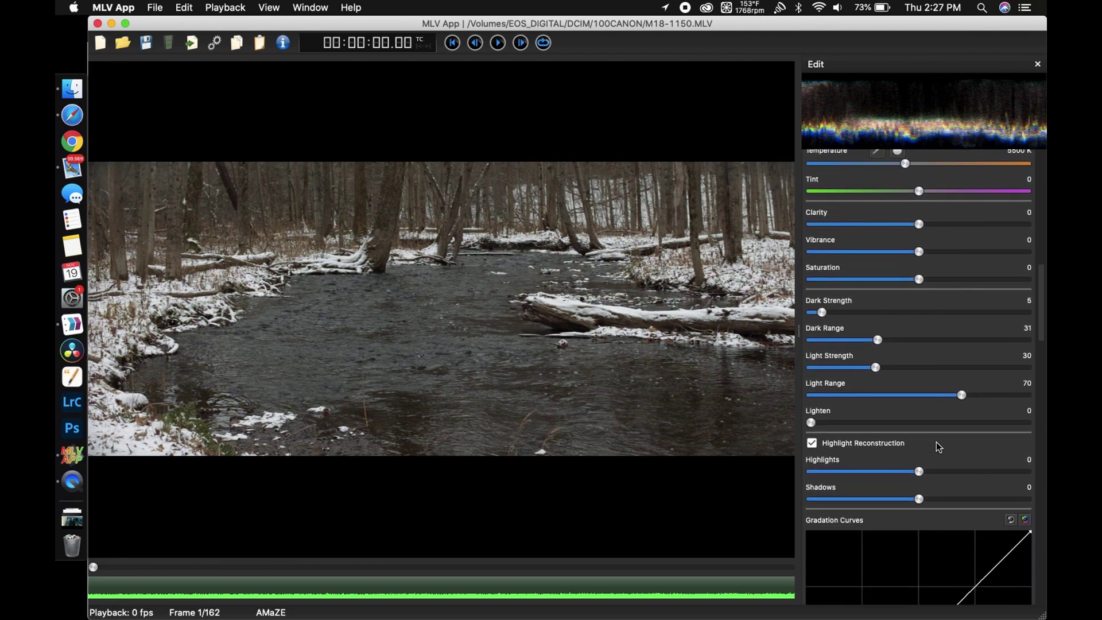
left_click(920, 499)
left_click_drag(922, 501, 988, 465)
scroll(964, 322, "up", 5)
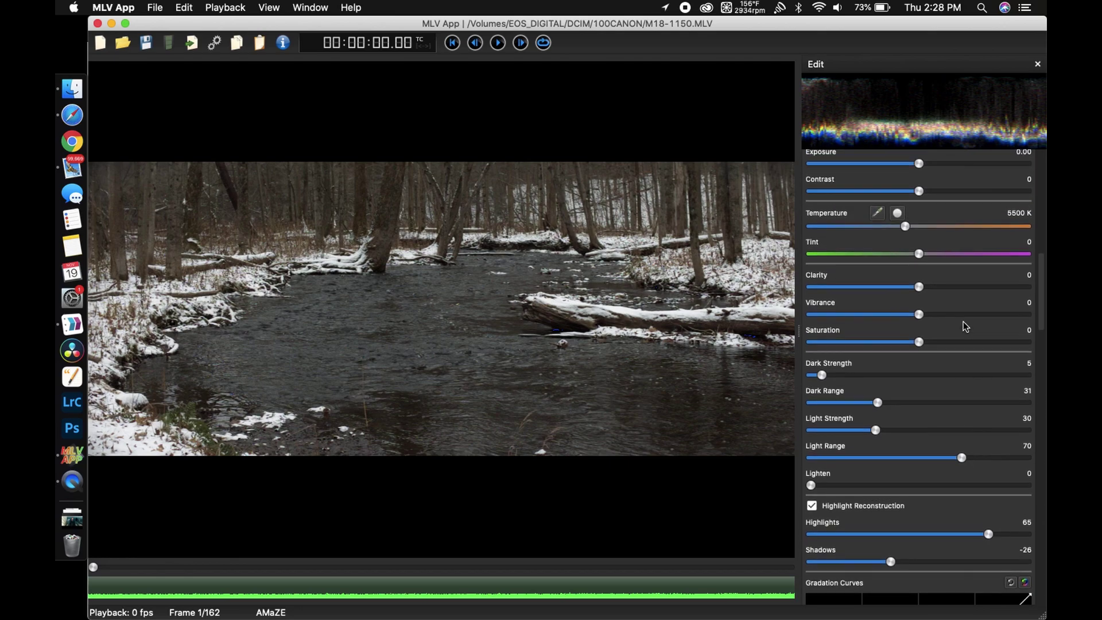
scroll(916, 381, "down", 3)
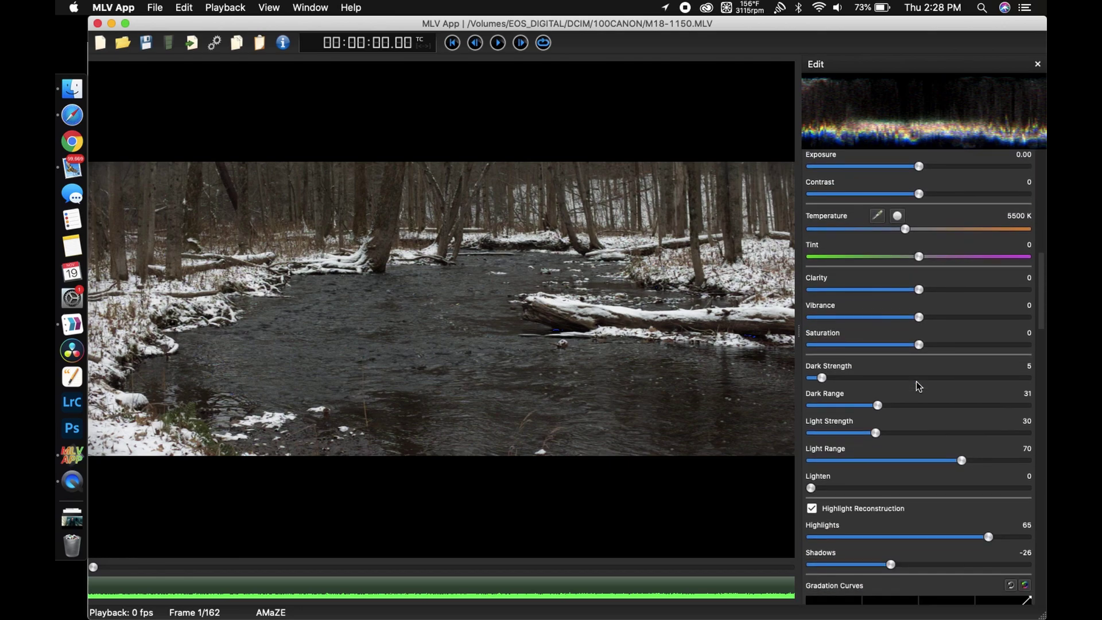
scroll(916, 381, "down", 2)
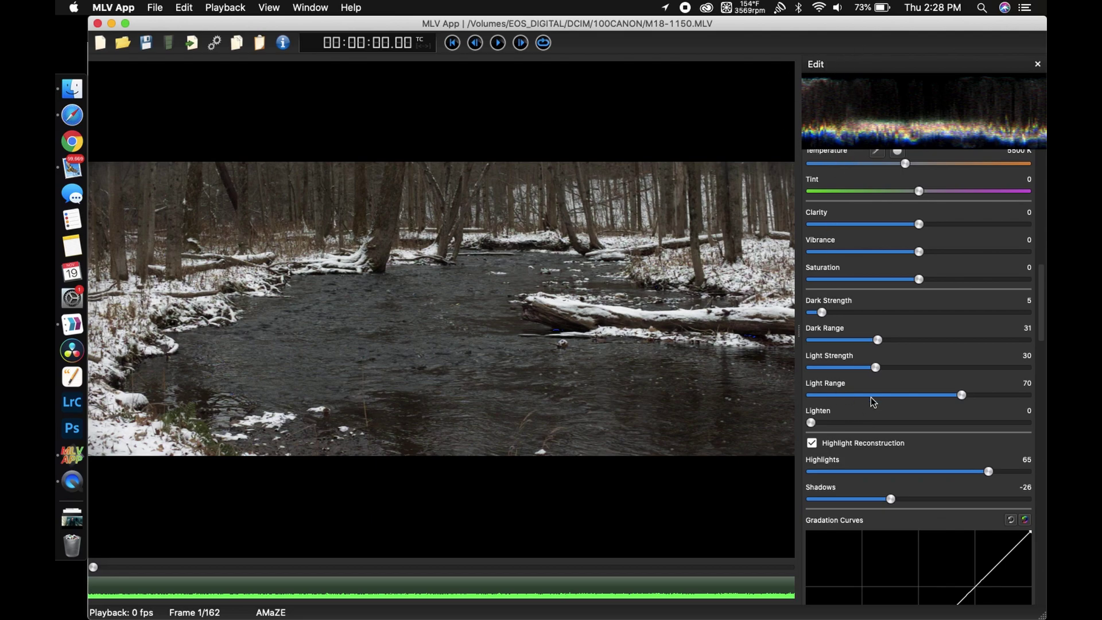
scroll(930, 431, "up", 3)
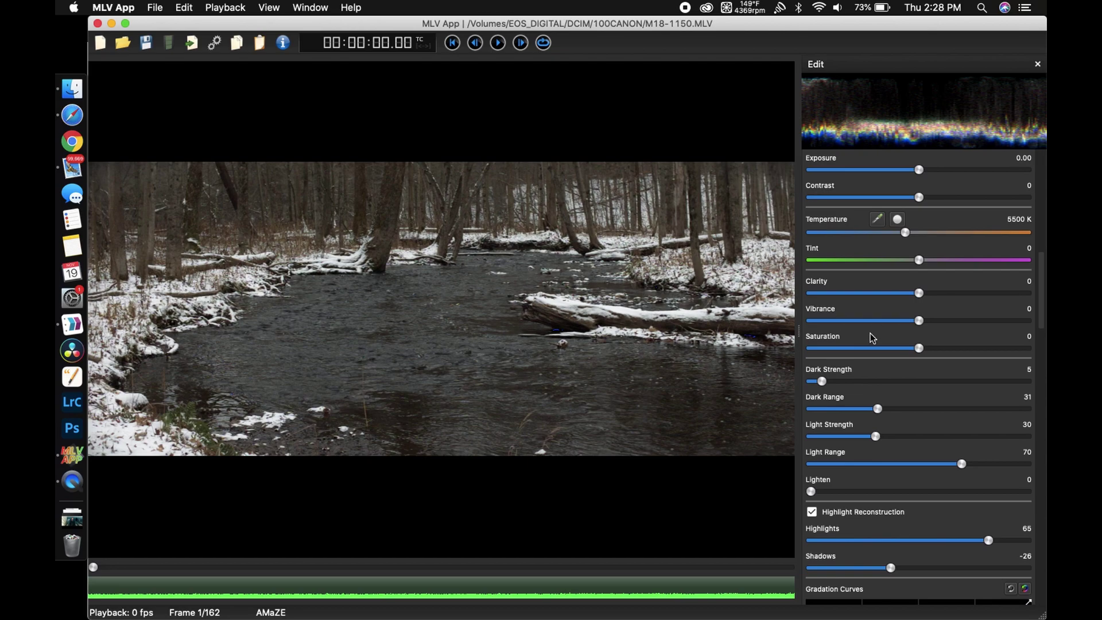
scroll(907, 432, "down", 3)
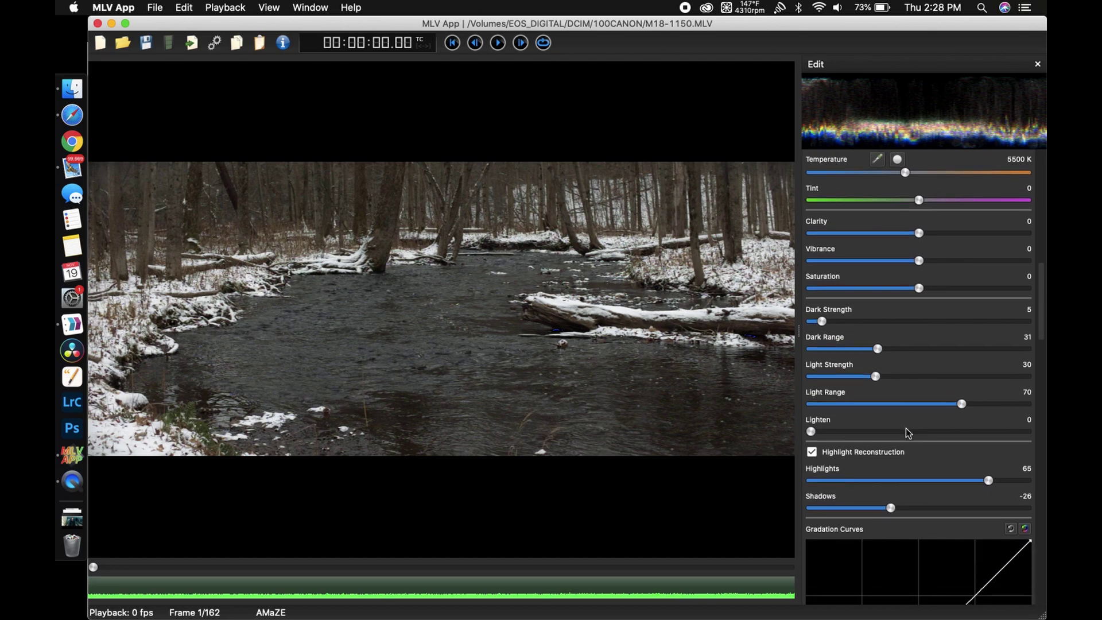
Apply the .marxml receipt and check the Alexa Log C profile and ARRI_LogC2Video_Classic709_davinci3d_33.cube LUT
key("super+shift+i")
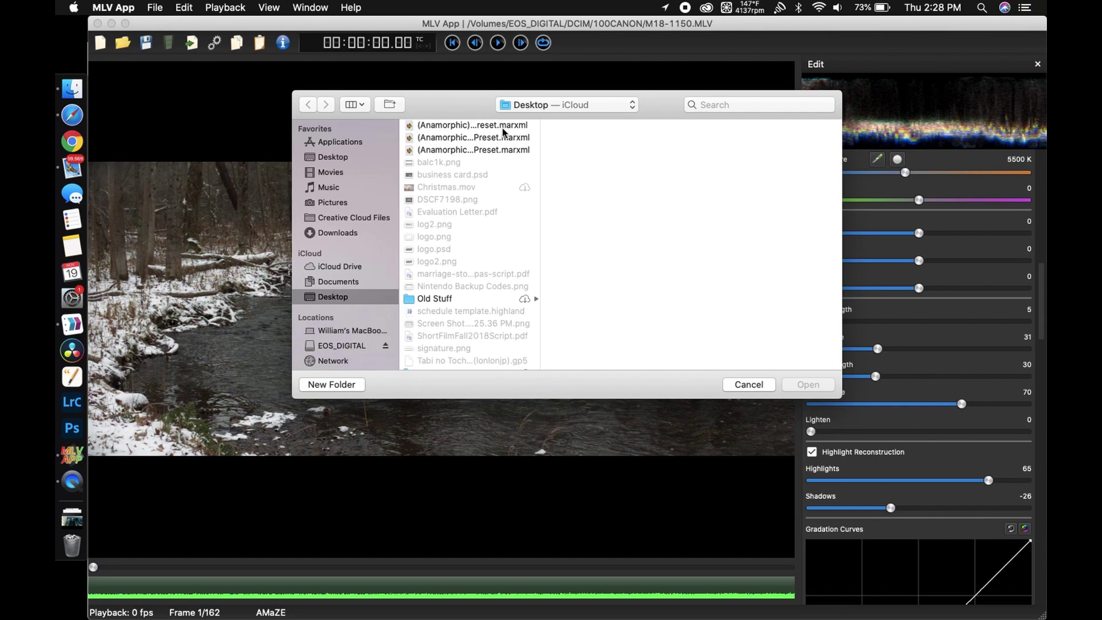
left_click(807, 384)
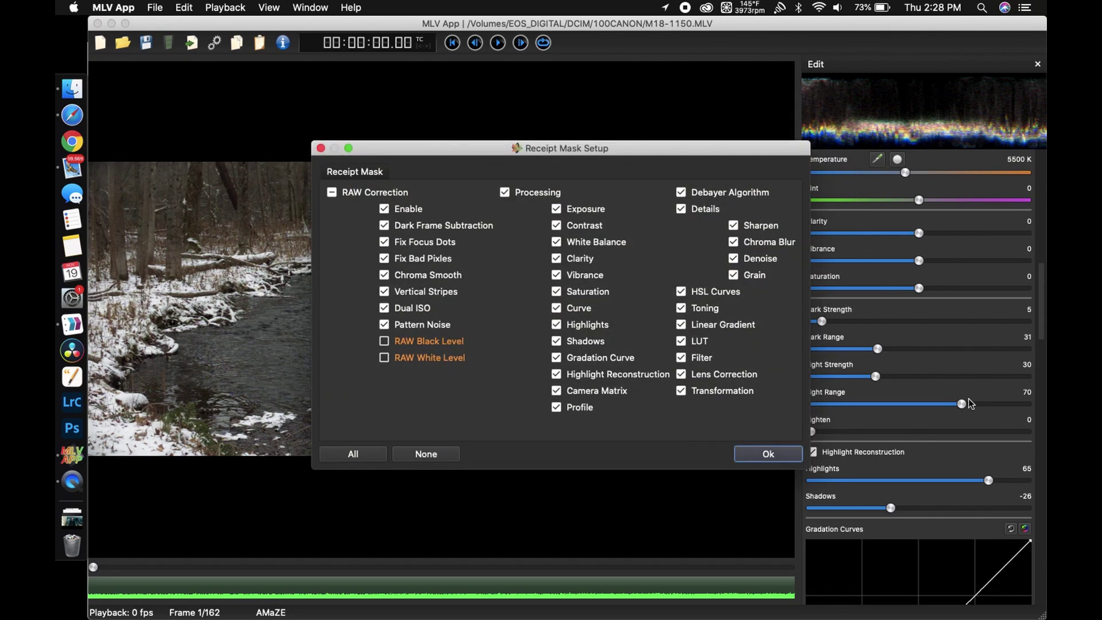
left_click(760, 464)
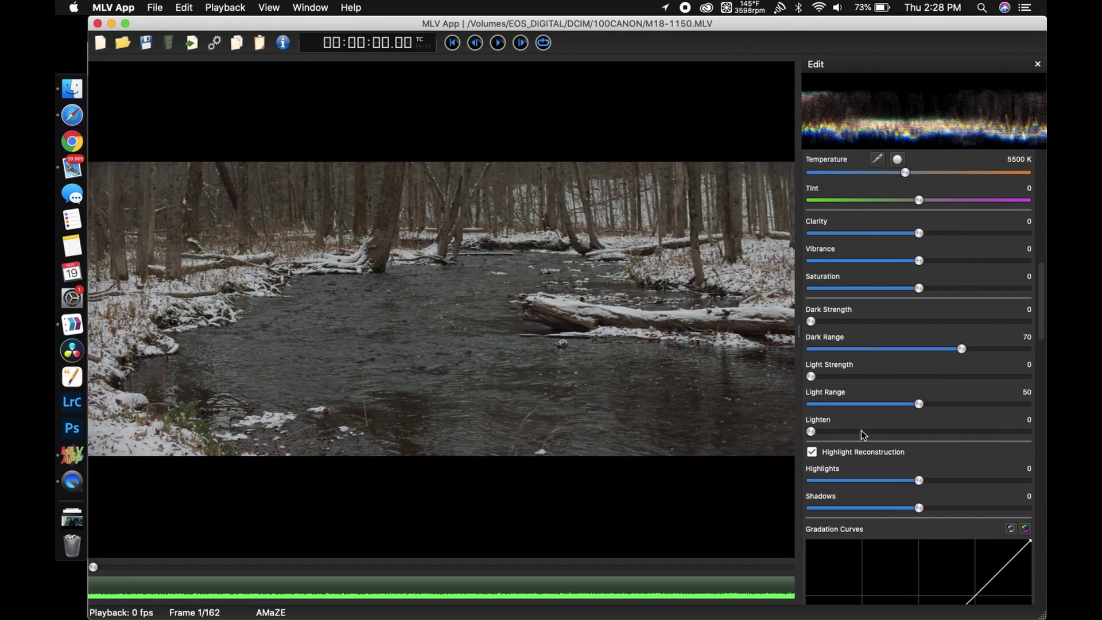
scroll(935, 404, "down", 5)
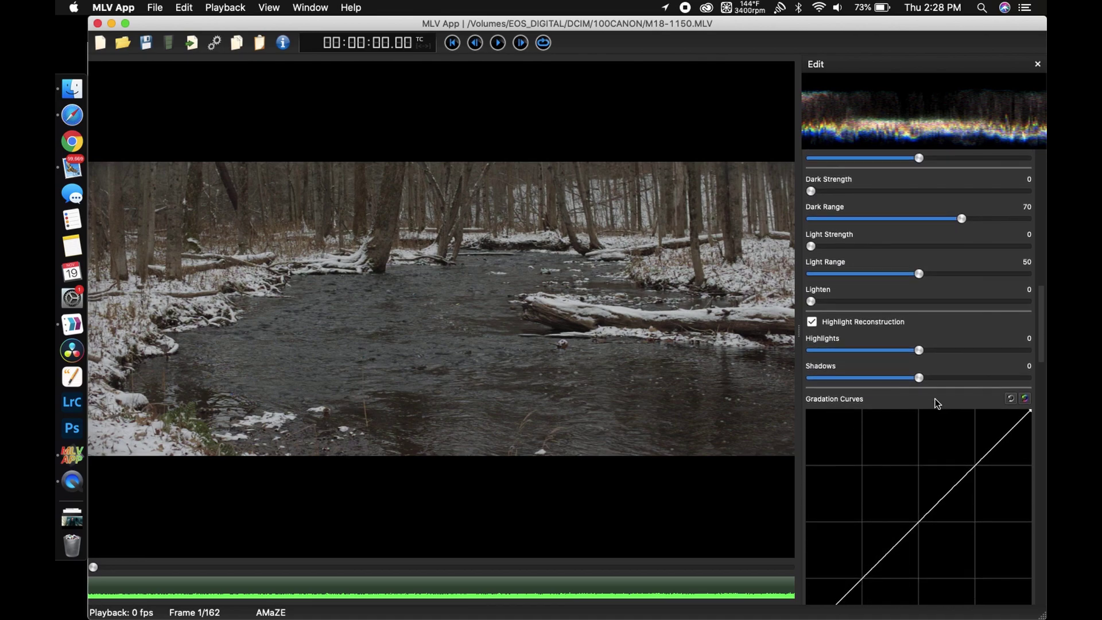
scroll(935, 403, "down", 10)
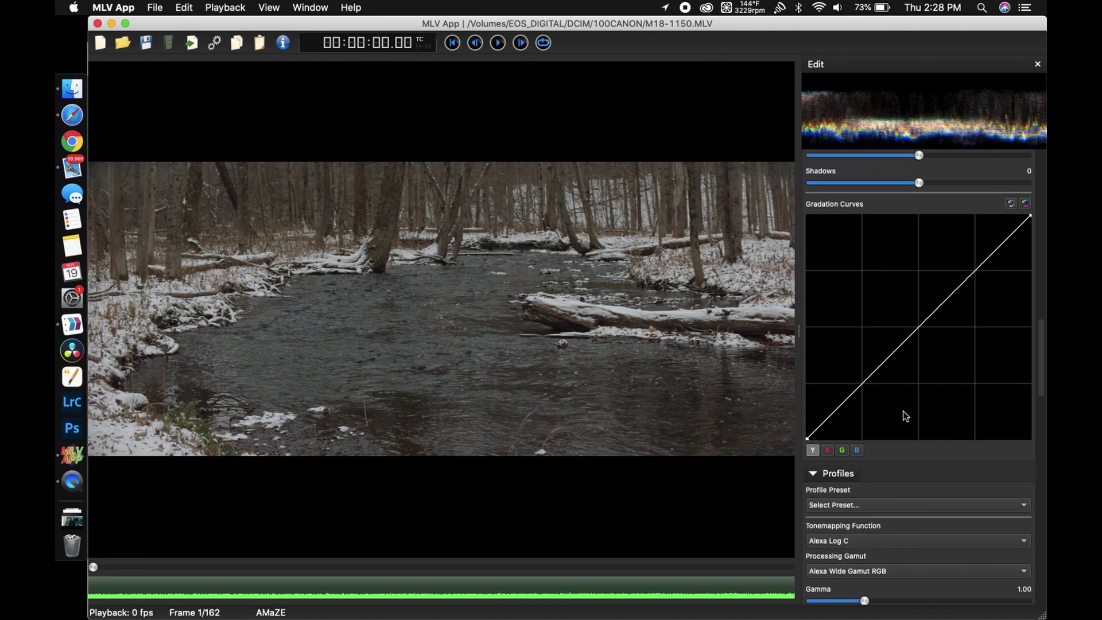
scroll(903, 412, "down", 15)
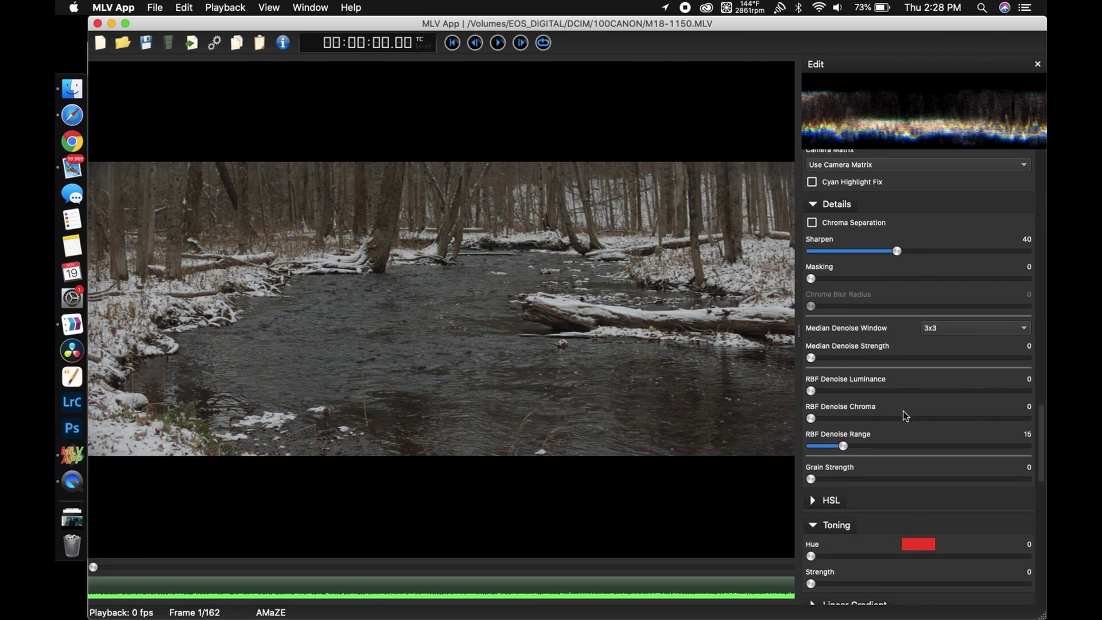
scroll(905, 415, "down", 1)
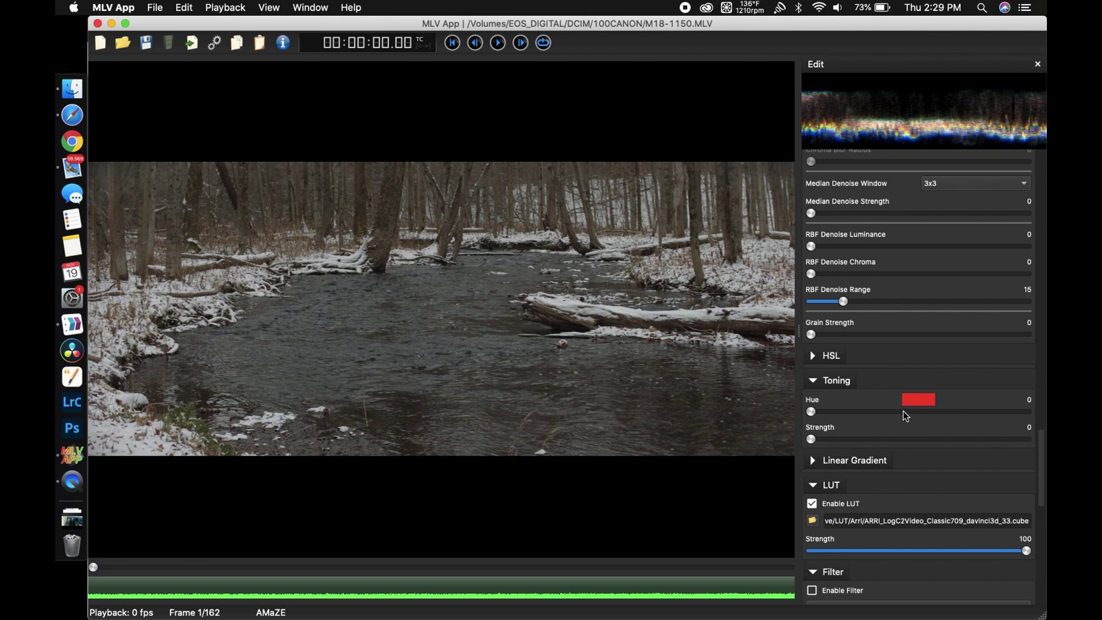
Enable the Filter and choose the Film "Vis3" look at strength 100
scroll(898, 446, "down", 3)
scroll(898, 446, "down", 5)
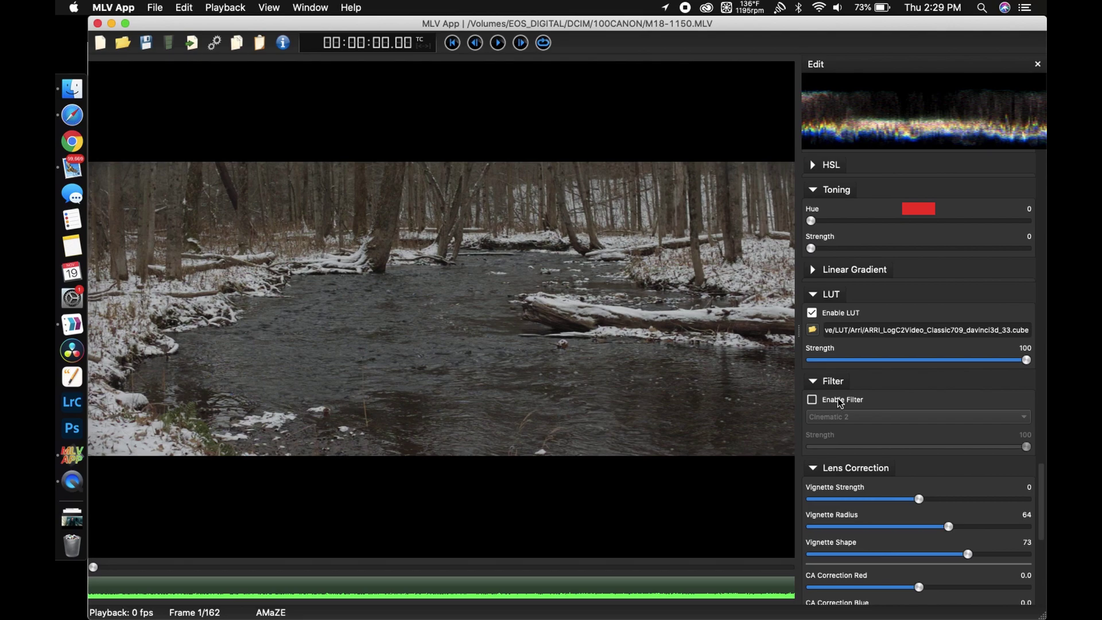
left_click(813, 399)
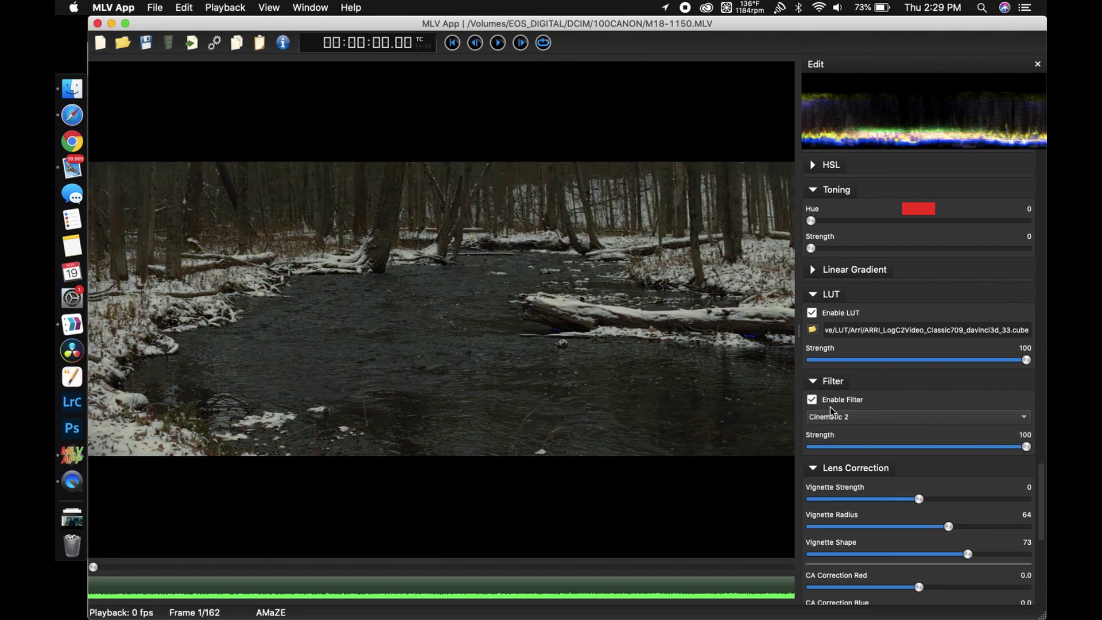
left_click(831, 416)
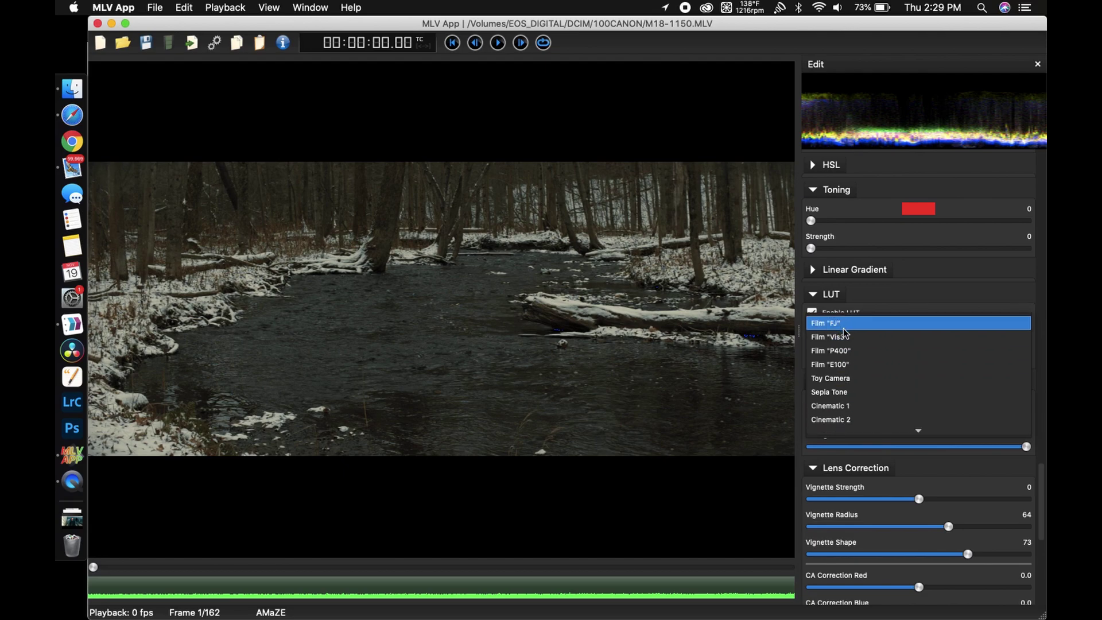
left_click(840, 335)
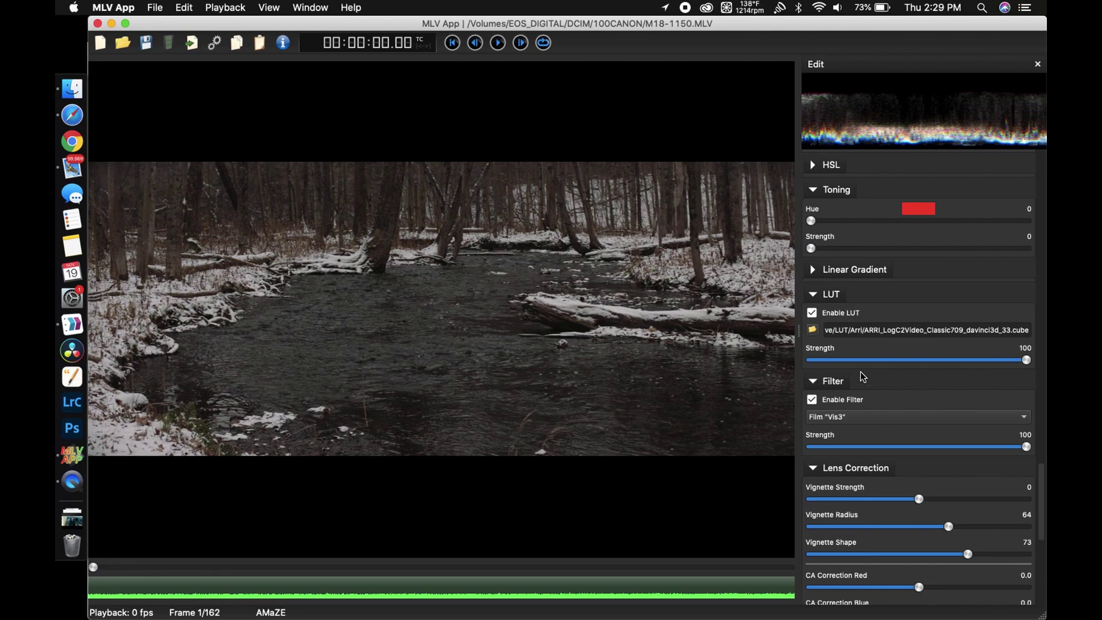
scroll(865, 351, "up", 1)
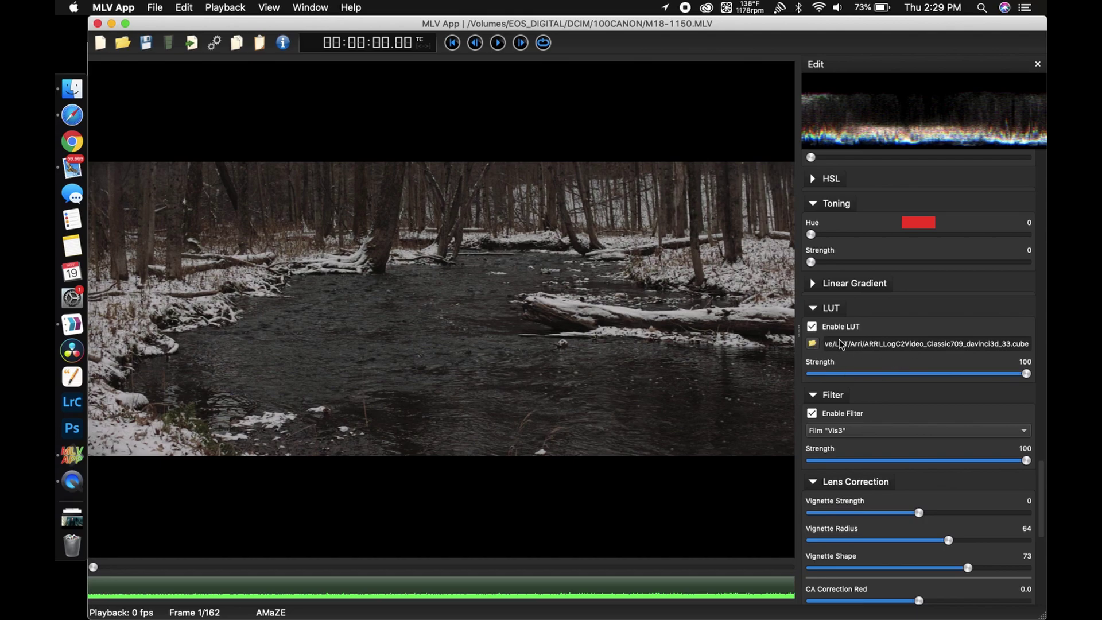
Set the Processing Gamut to Rec. 709
scroll(872, 338, "up", 5)
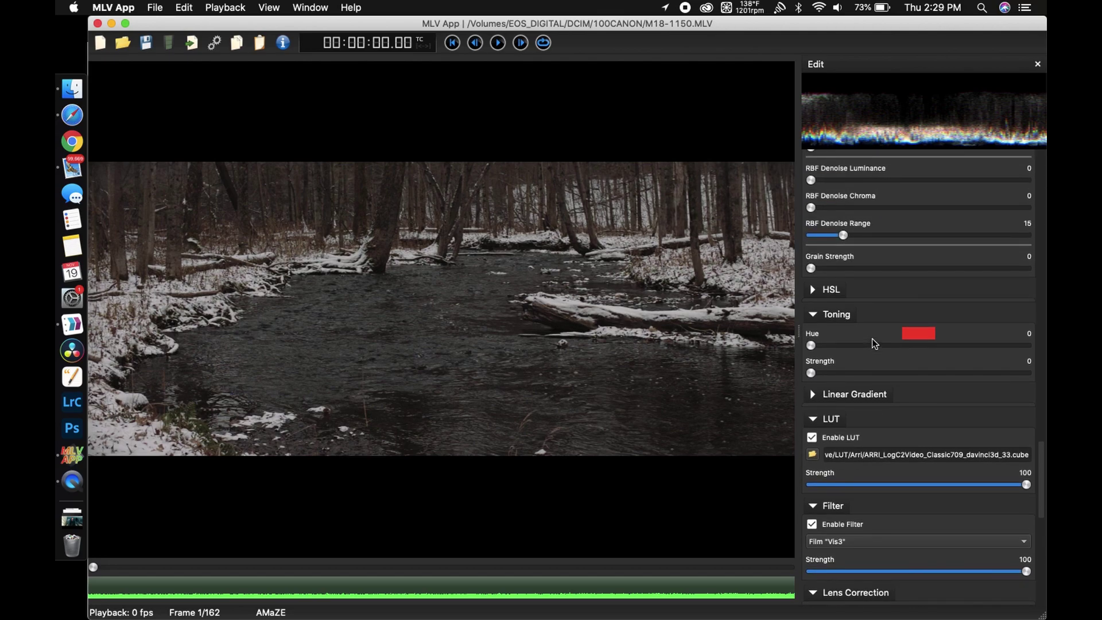
scroll(873, 340, "up", 6)
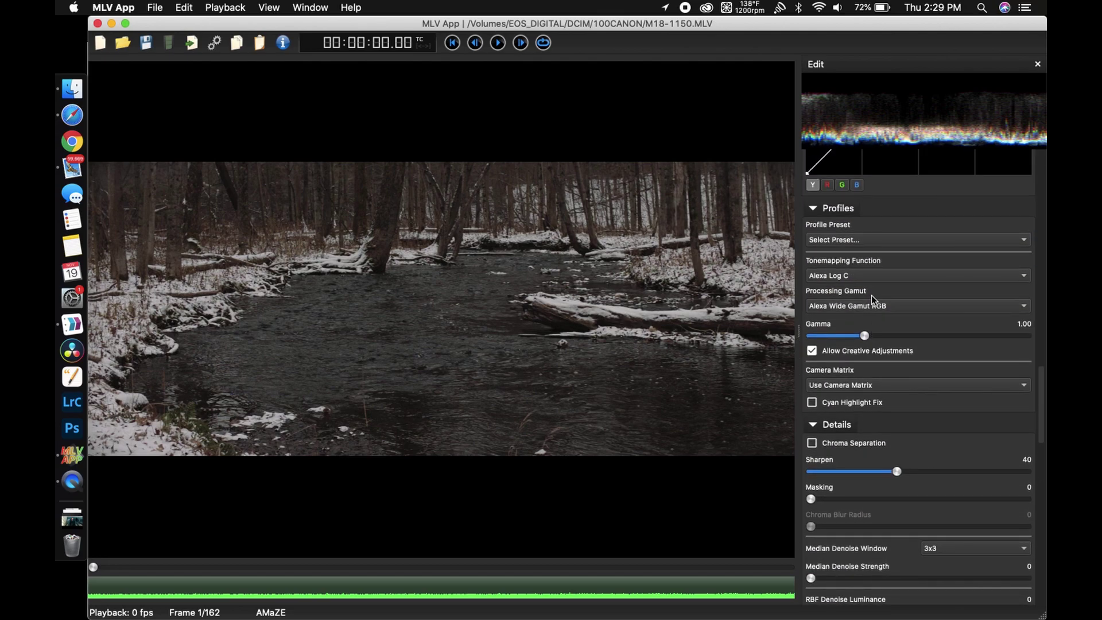
left_click(882, 312)
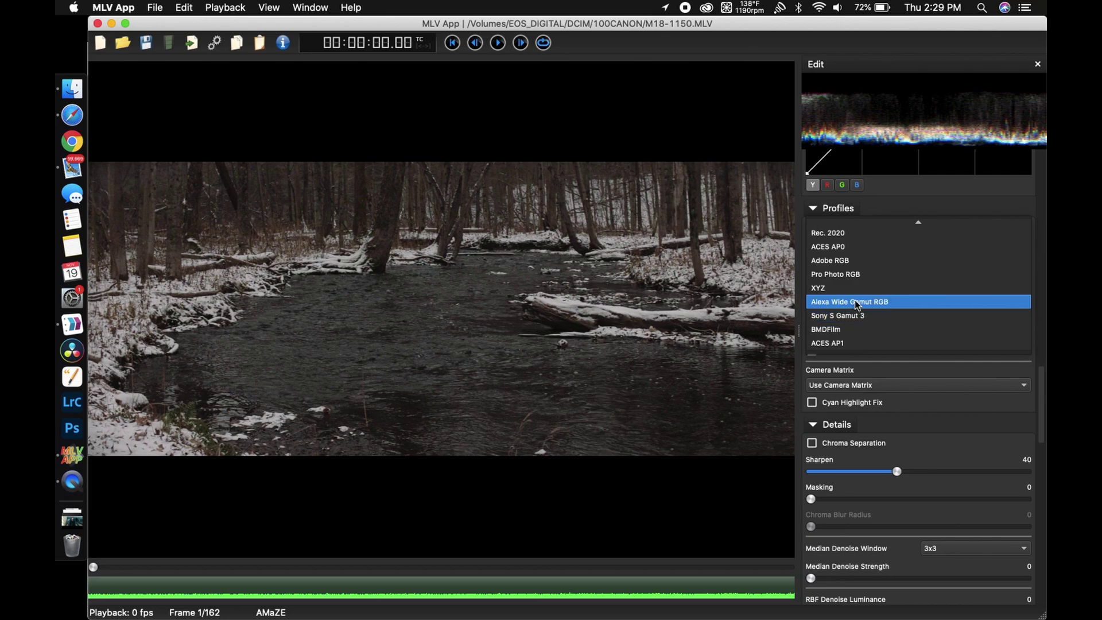
left_click(840, 226)
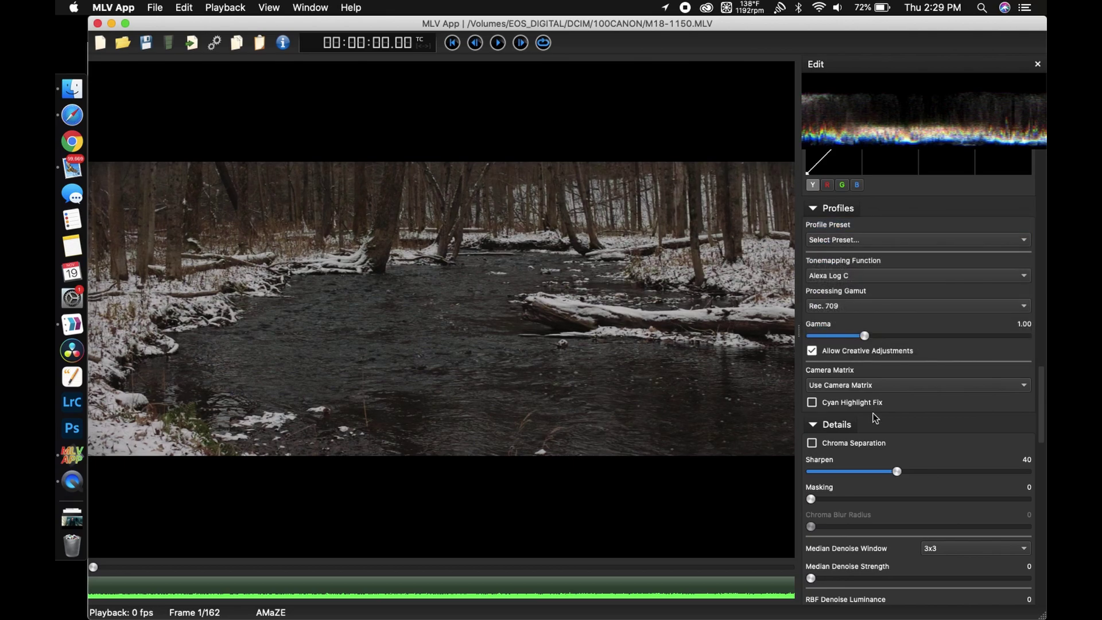
Load Film Looks/Rec709 Kodak 2383 D60.cube as the LUT
scroll(874, 419, "down", 6)
scroll(874, 418, "down", 5)
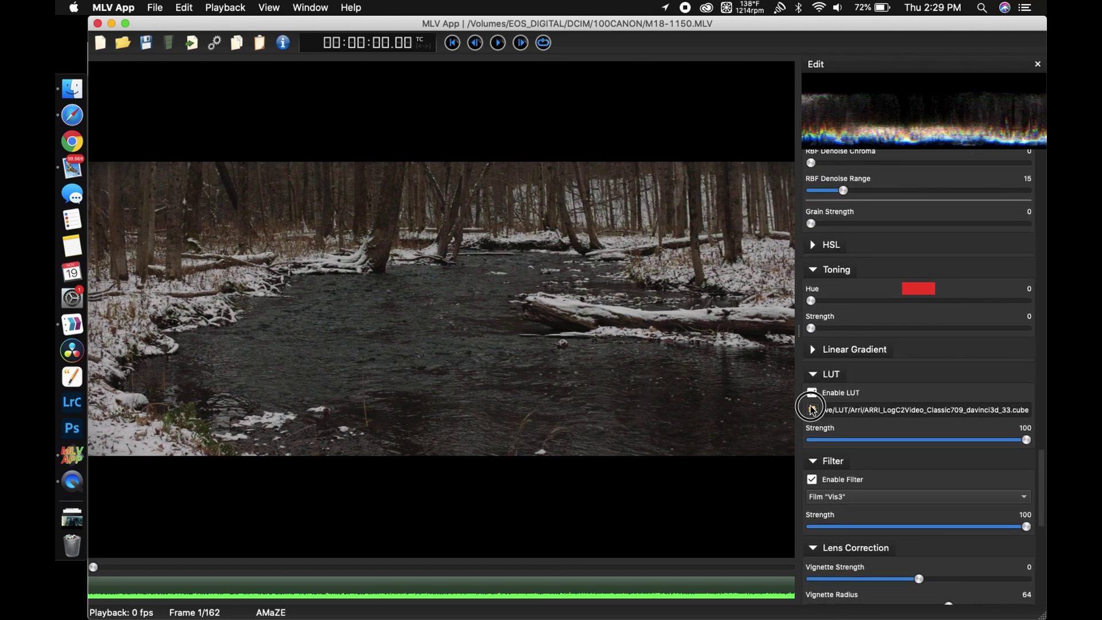
left_click(812, 410)
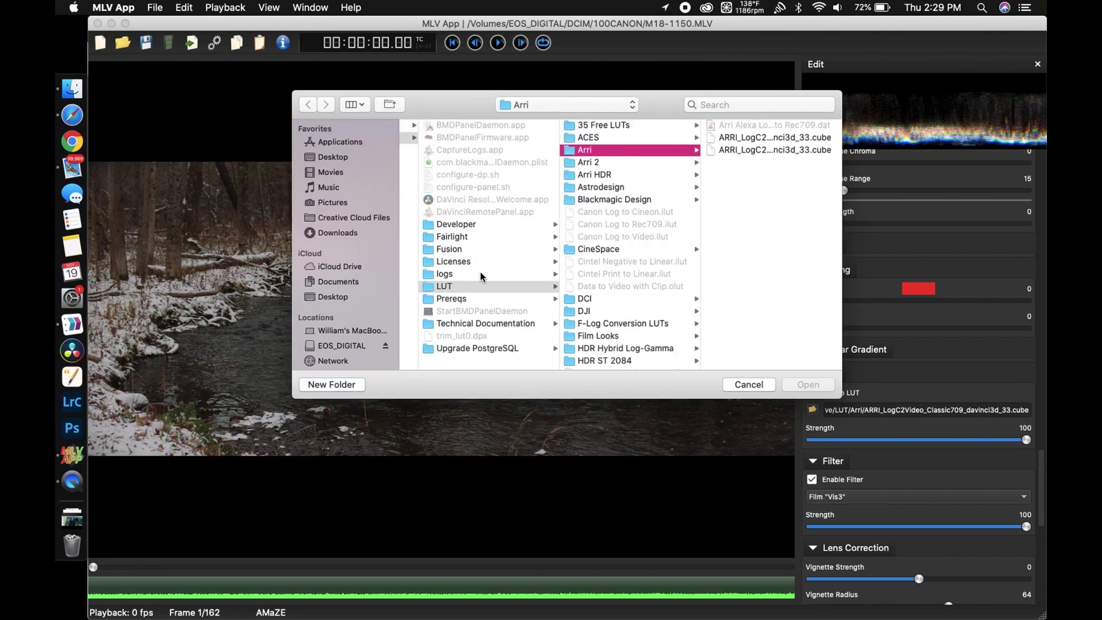
scroll(620, 256, "down", 3)
left_click(620, 259)
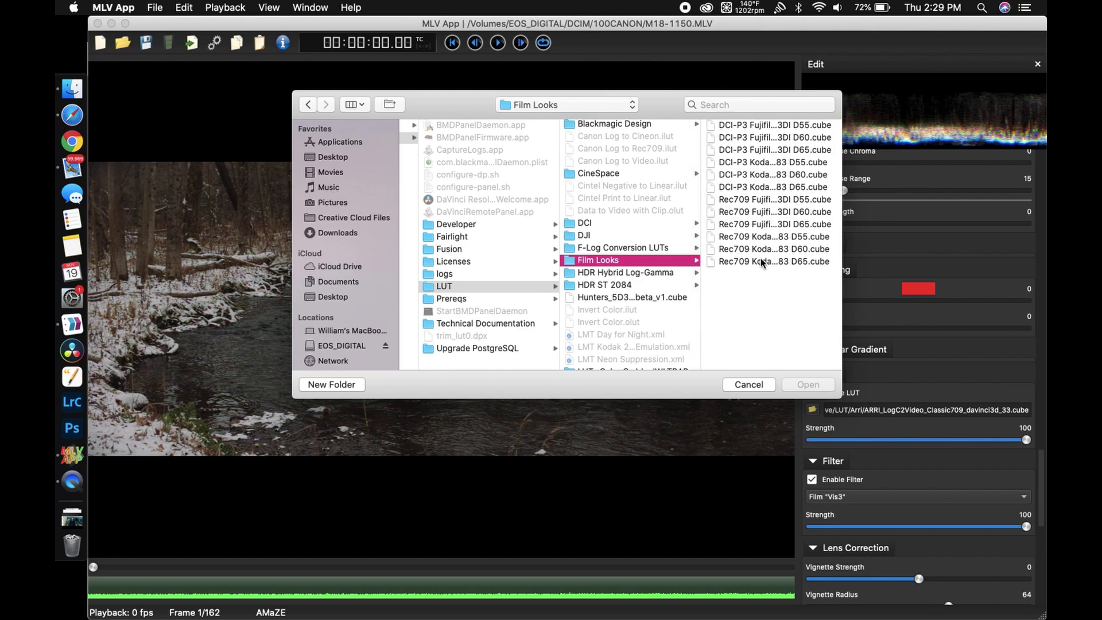
left_click(768, 237)
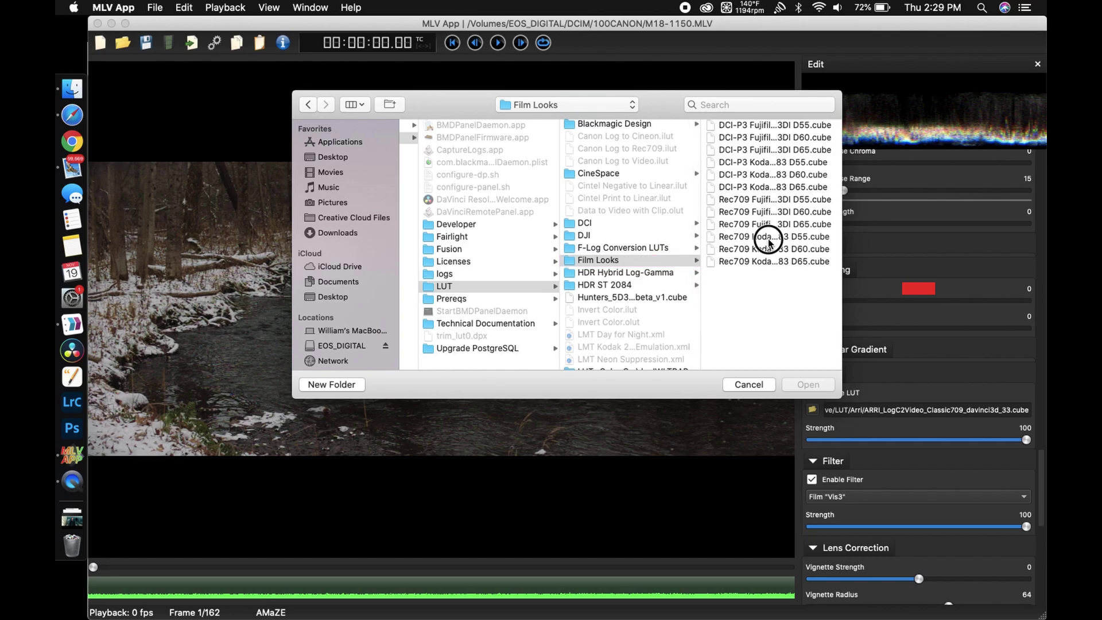
left_click(611, 250)
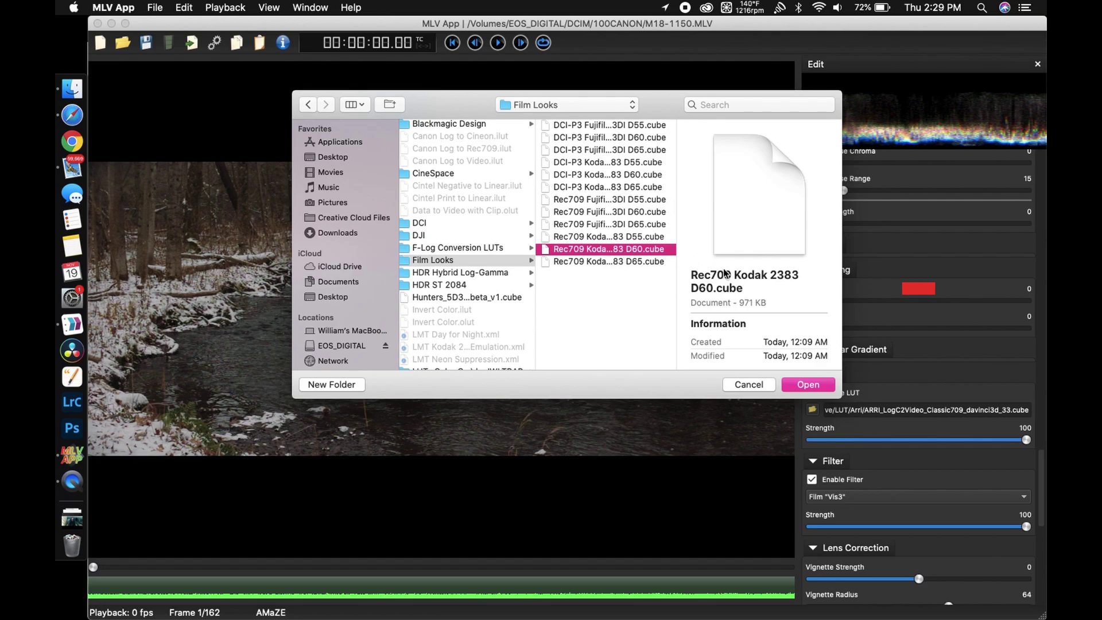
double_click(608, 249)
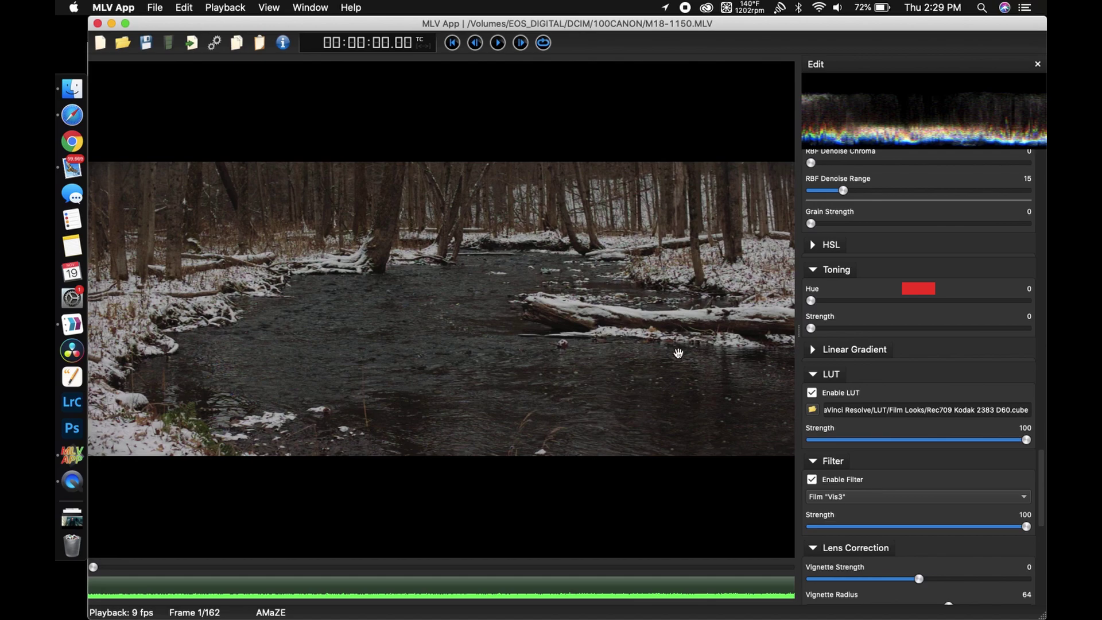
Turn off the Vis3 film filter
scroll(905, 449, "down", 2)
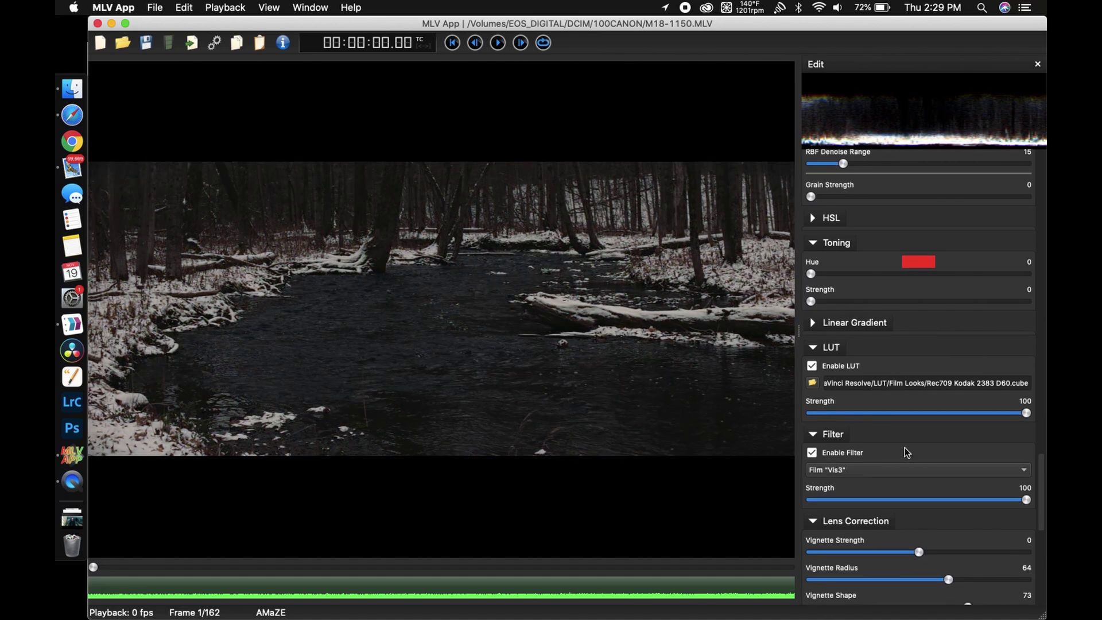
scroll(904, 446, "down", 2)
scroll(898, 331, "up", 15)
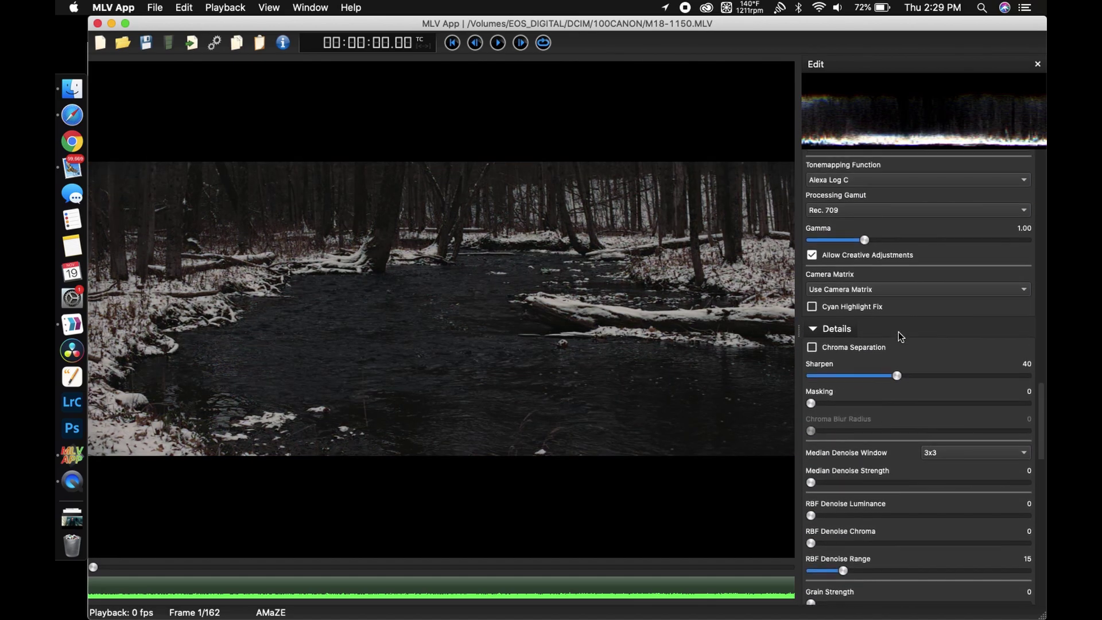
scroll(898, 332, "up", 3)
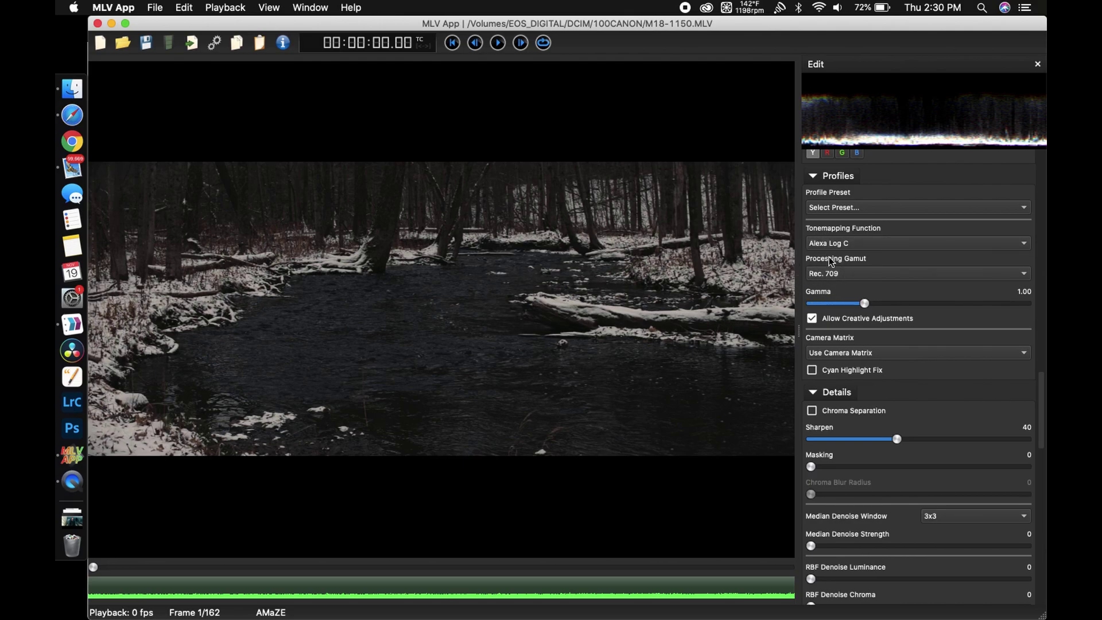
scroll(882, 405, "down", 5)
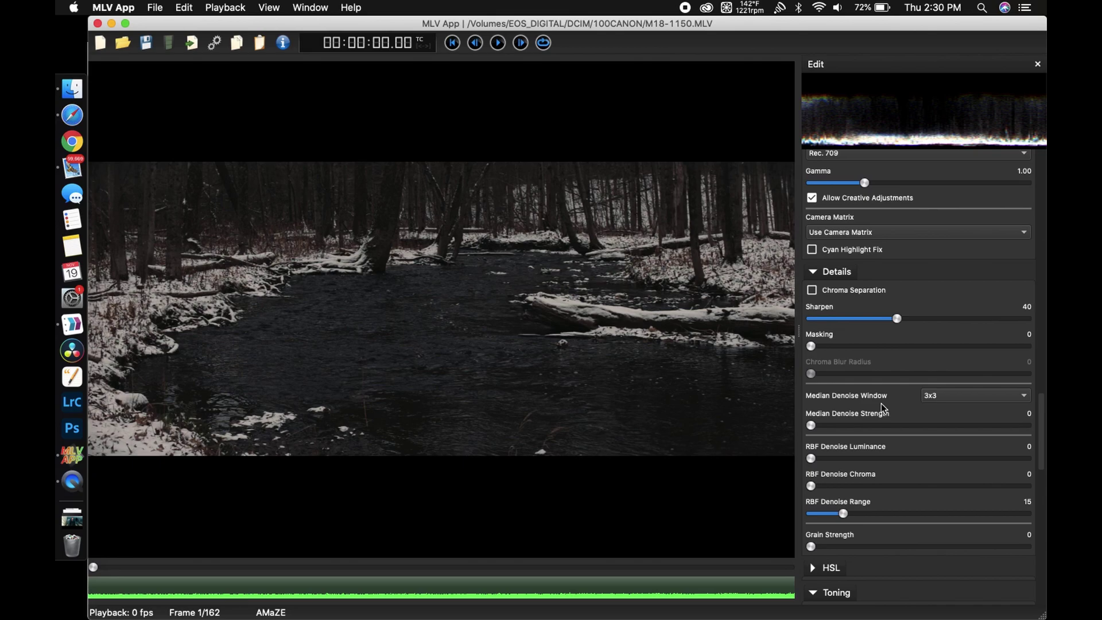
scroll(881, 404, "down", 15)
left_click(812, 384)
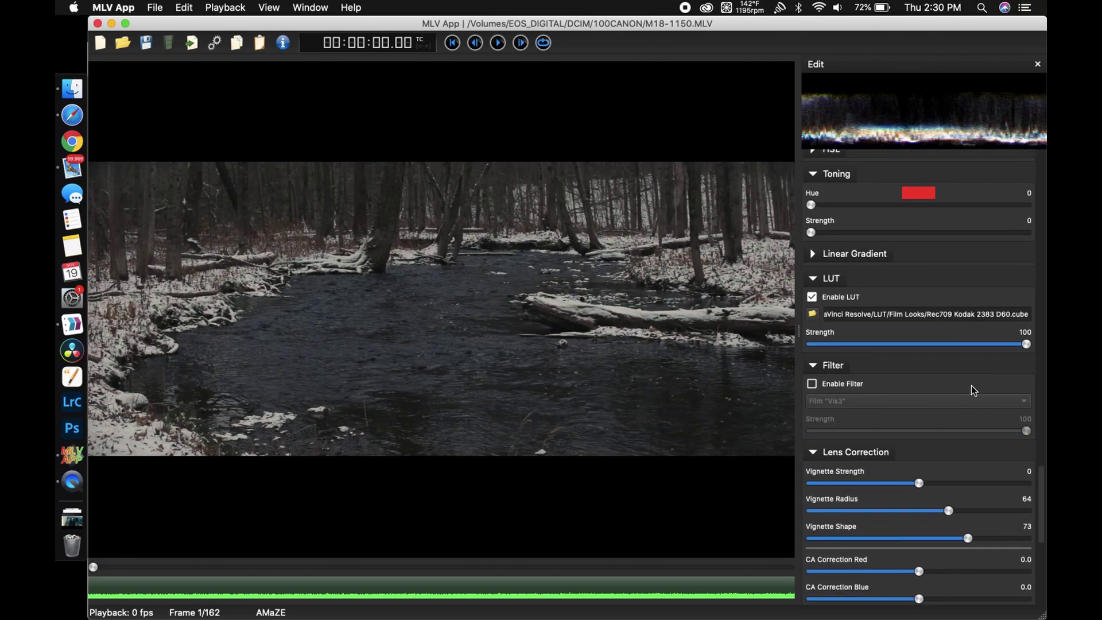
Raise Exposure to 0.75, Light Range to 61 and Light Strength to 29
scroll(915, 394, "up", 3)
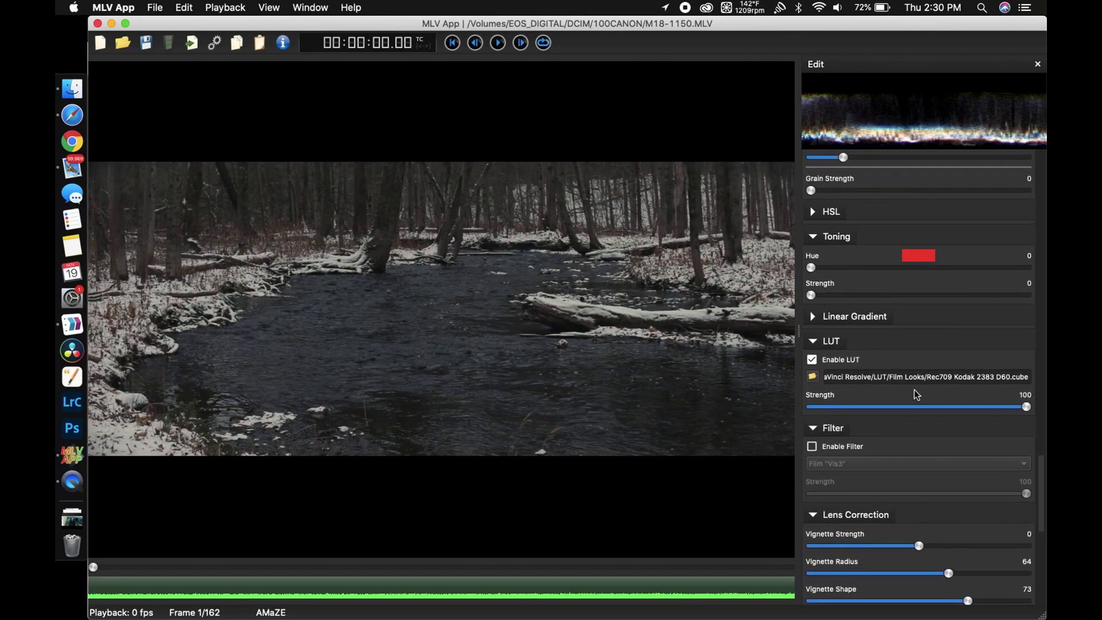
scroll(917, 394, "up", 3)
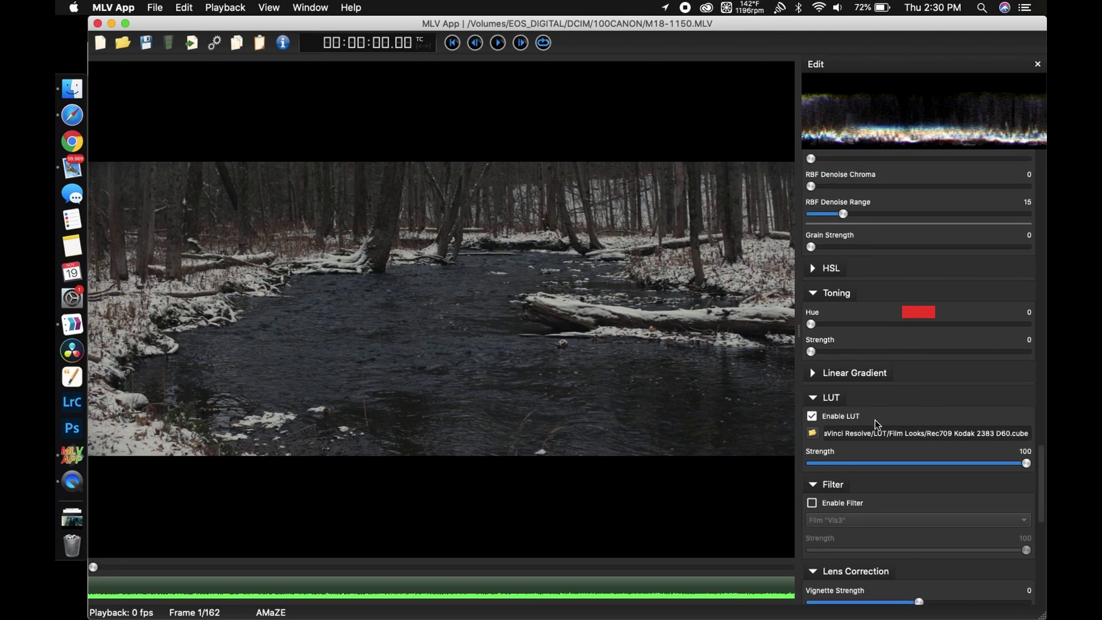
scroll(888, 368, "up", 15)
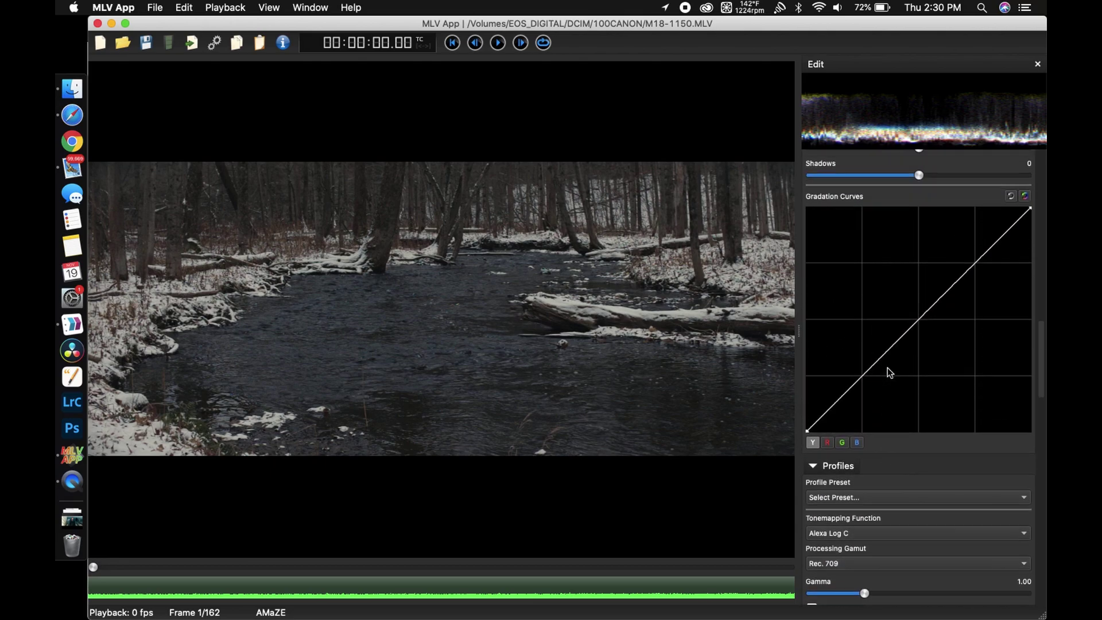
scroll(888, 368, "up", 5)
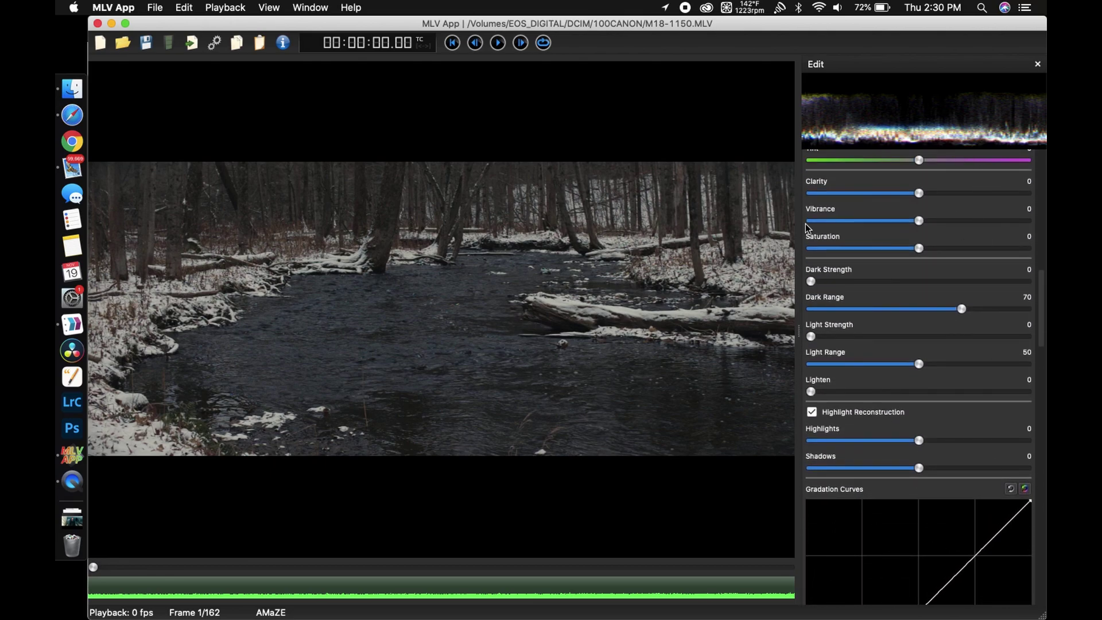
scroll(850, 338, "up", 2)
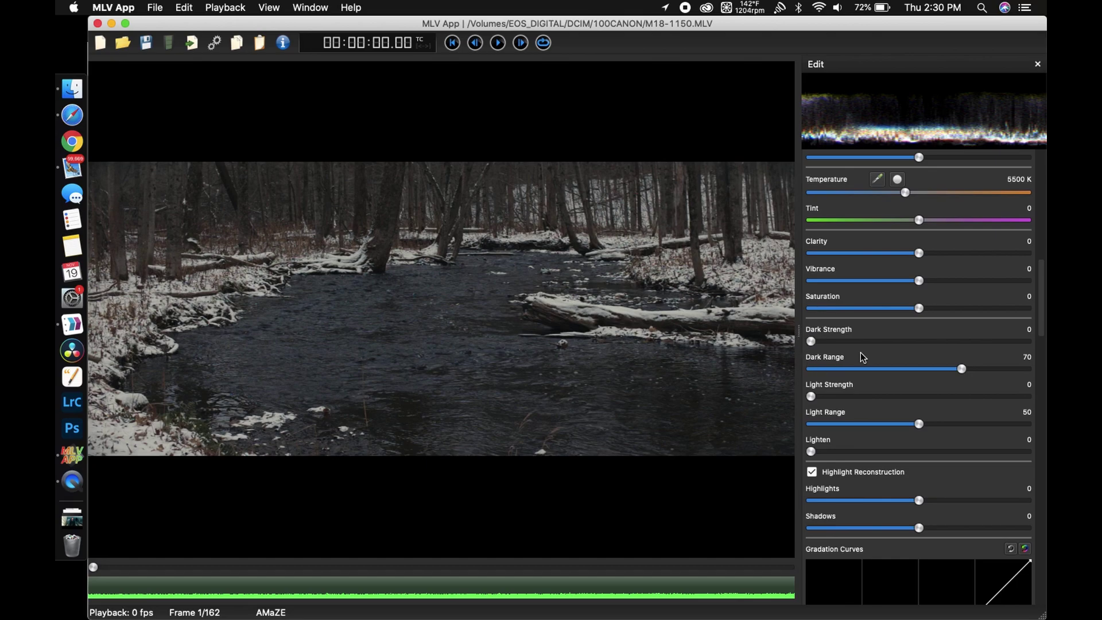
scroll(885, 290, "up", 1)
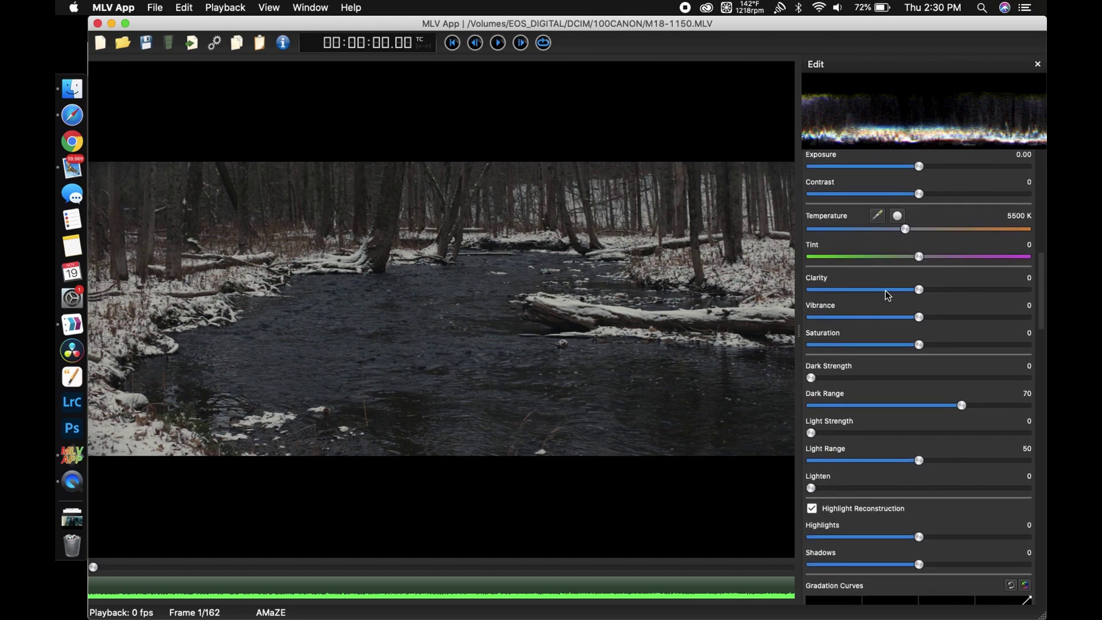
left_click_drag(920, 167, 938, 166)
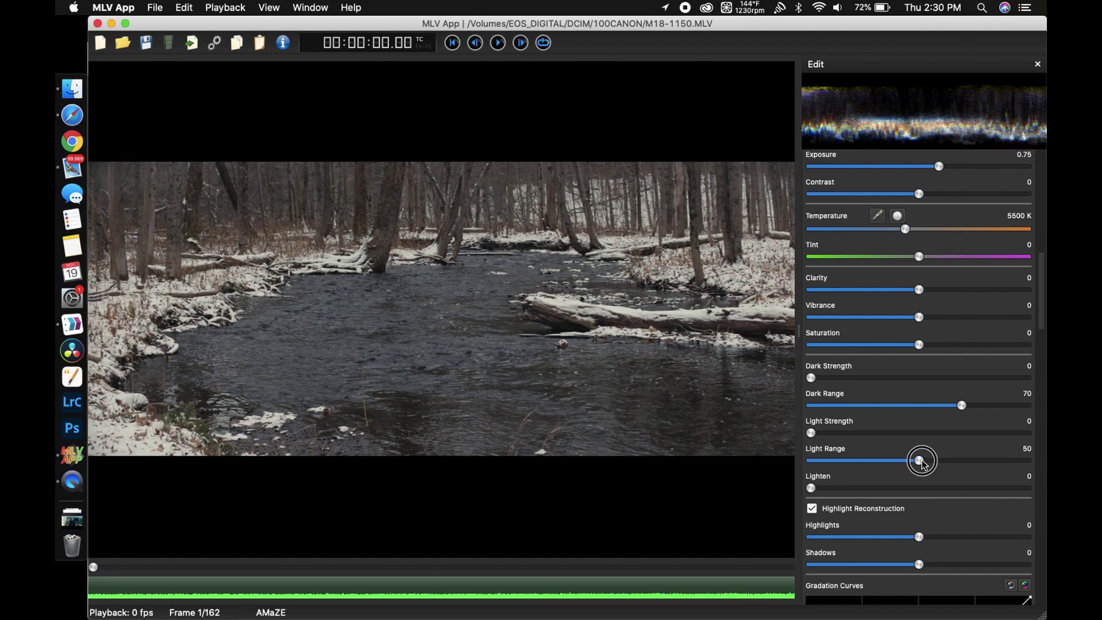
left_click_drag(922, 463, 946, 463)
left_click_drag(812, 432, 874, 432)
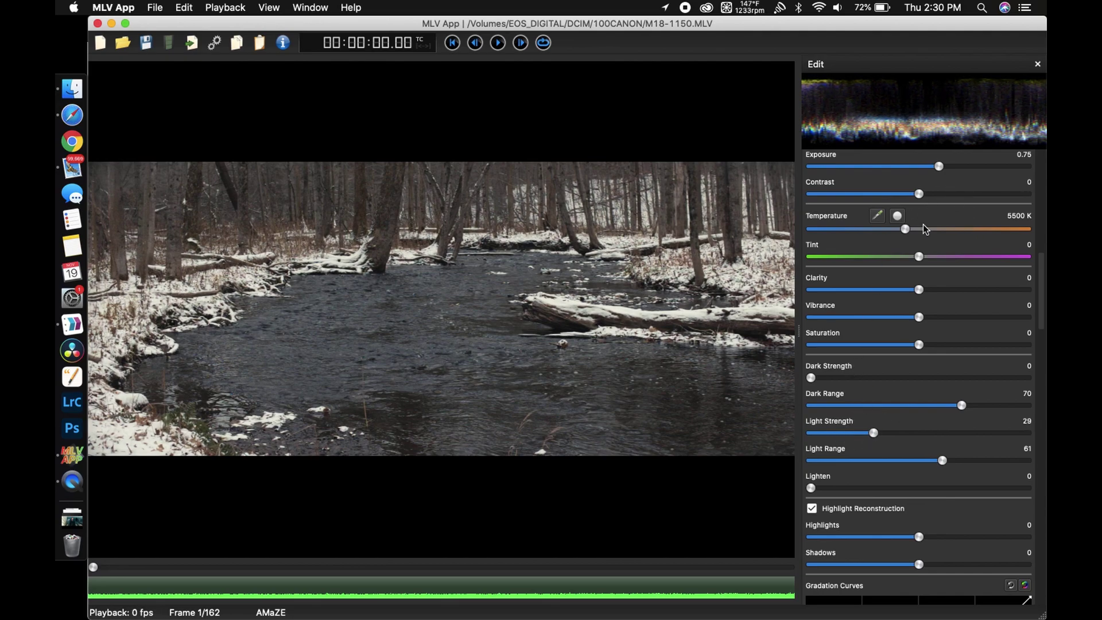
double_click(1020, 216)
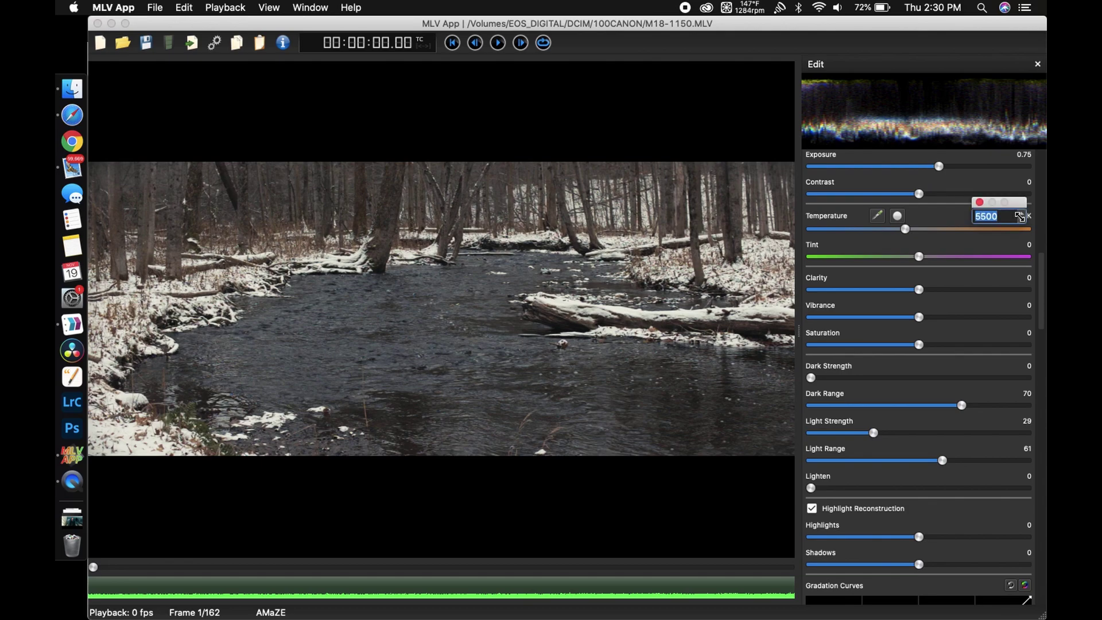
type("5")
type("000")
key("Return")
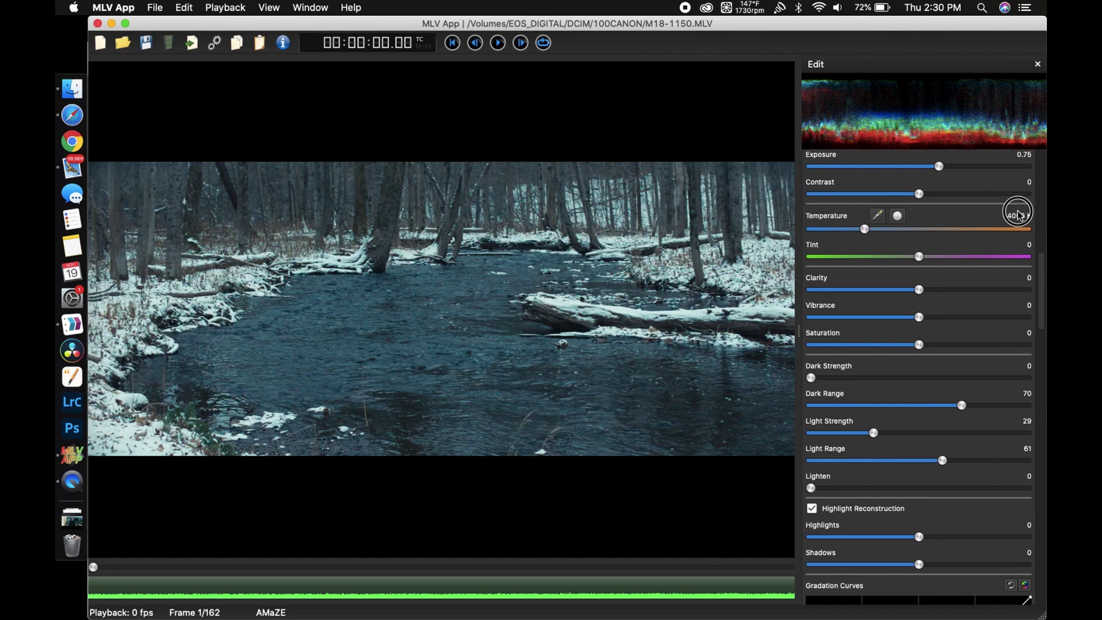
double_click(1020, 216)
type("5000")
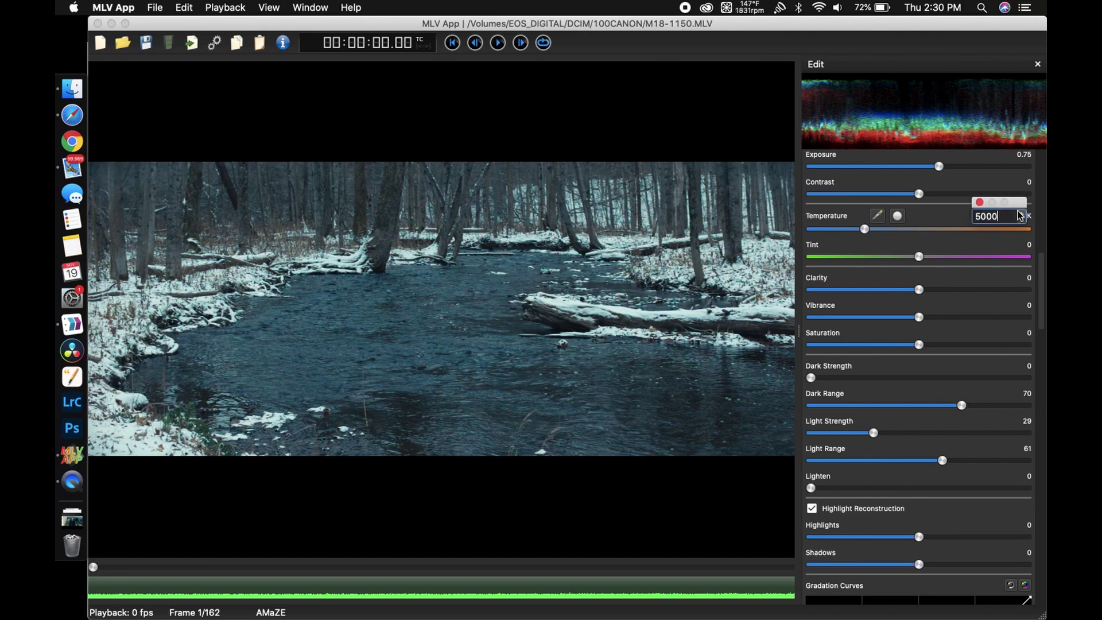
key("Return")
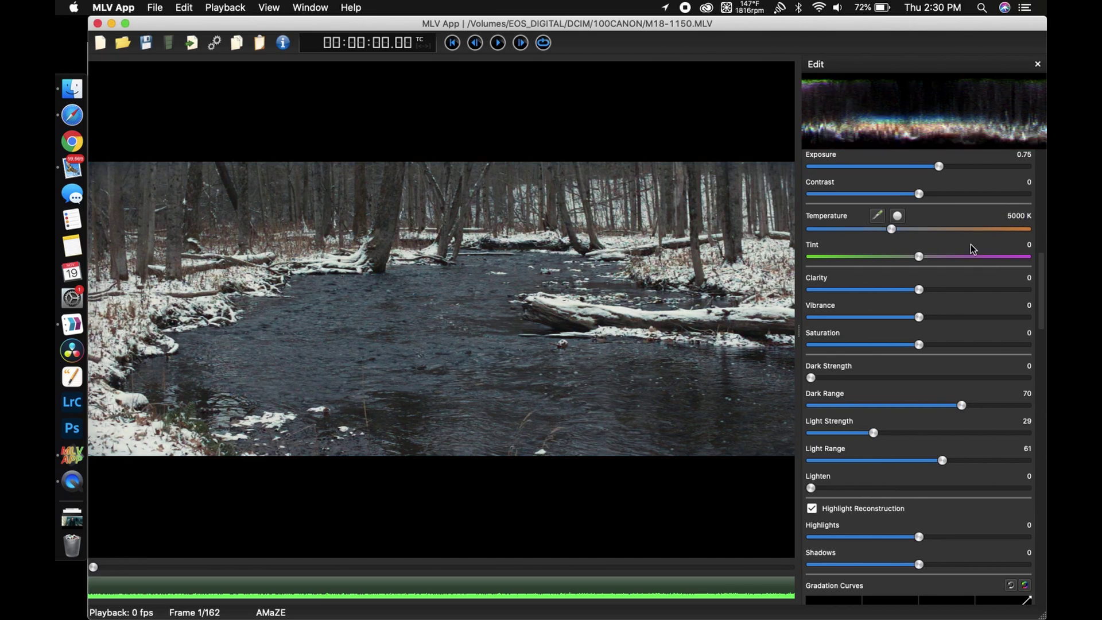
scroll(970, 243, "up", 2)
scroll(955, 278, "down", 2)
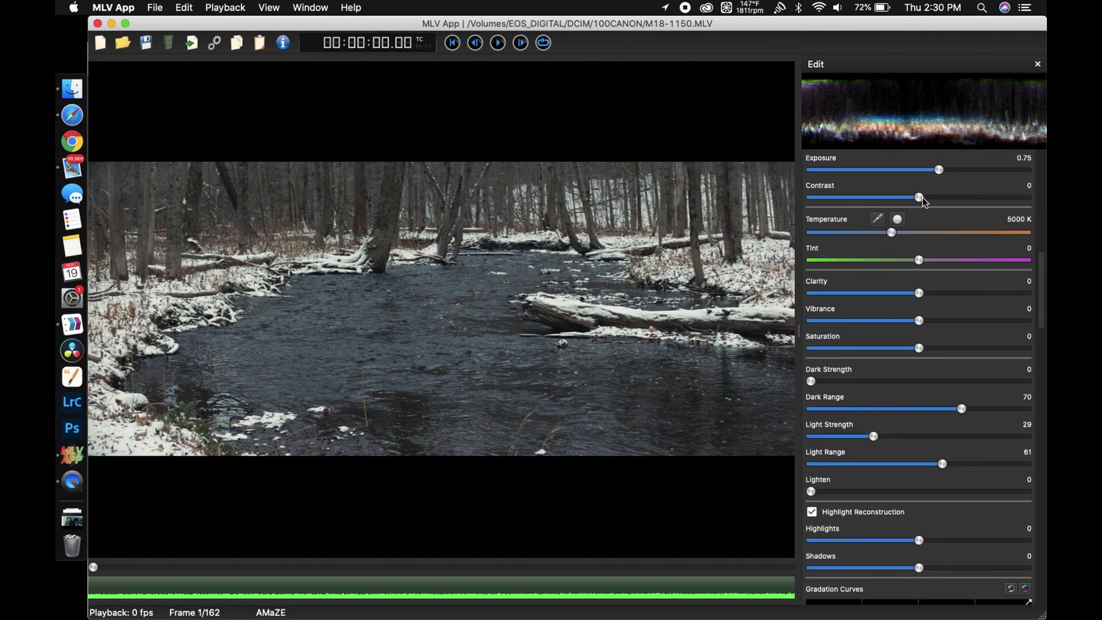
mouse_move(919, 197)
left_mouse_down()
mouse_move(952, 198)
mouse_move(937, 198)
left_mouse_up()
scroll(951, 388, "down", 1)
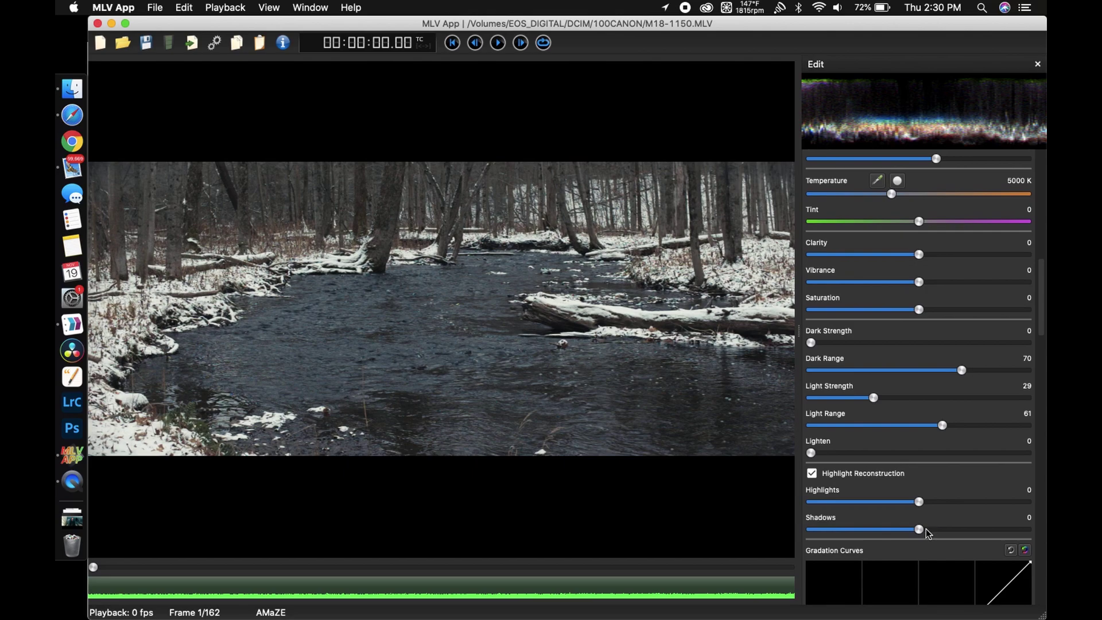
left_click_drag(919, 528, 931, 528)
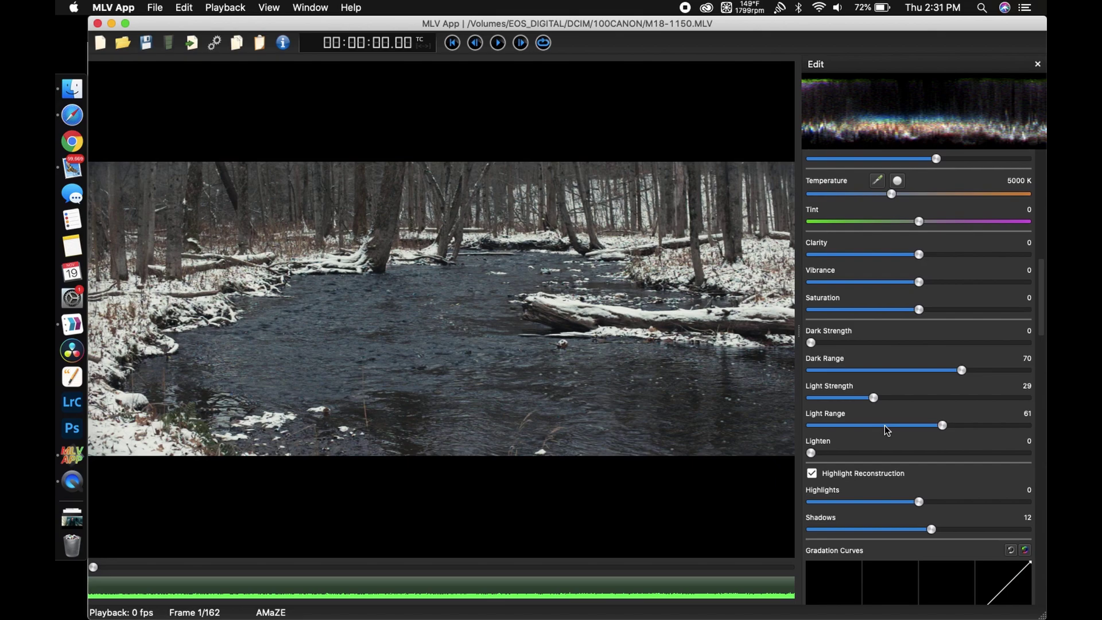
scroll(936, 443, "down", 3)
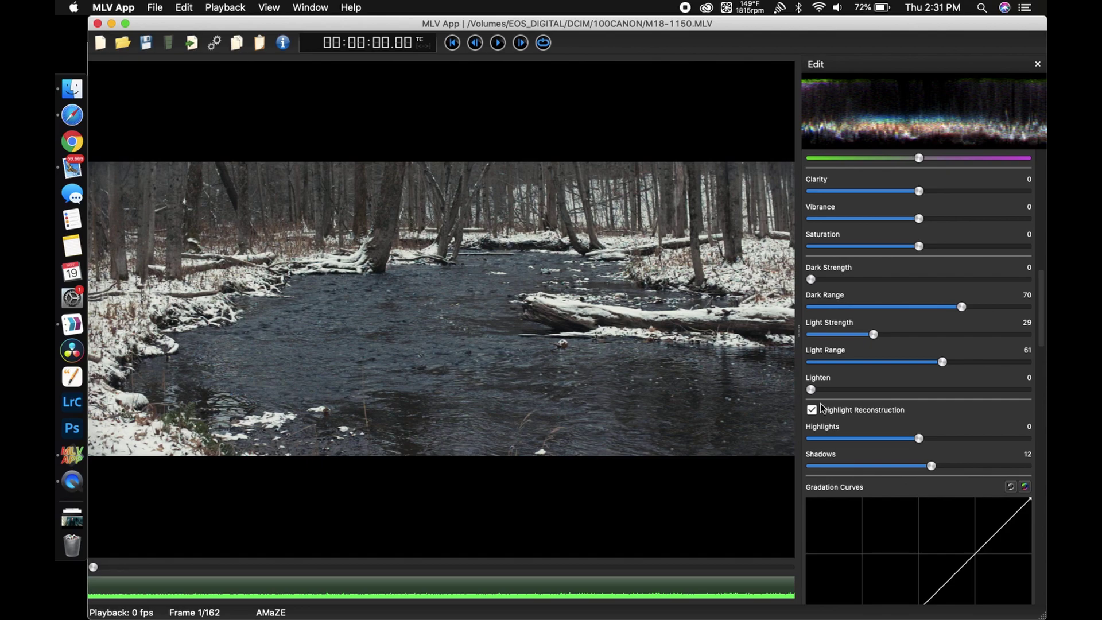
scroll(931, 457, "down", 1)
scroll(931, 454, "down", 10)
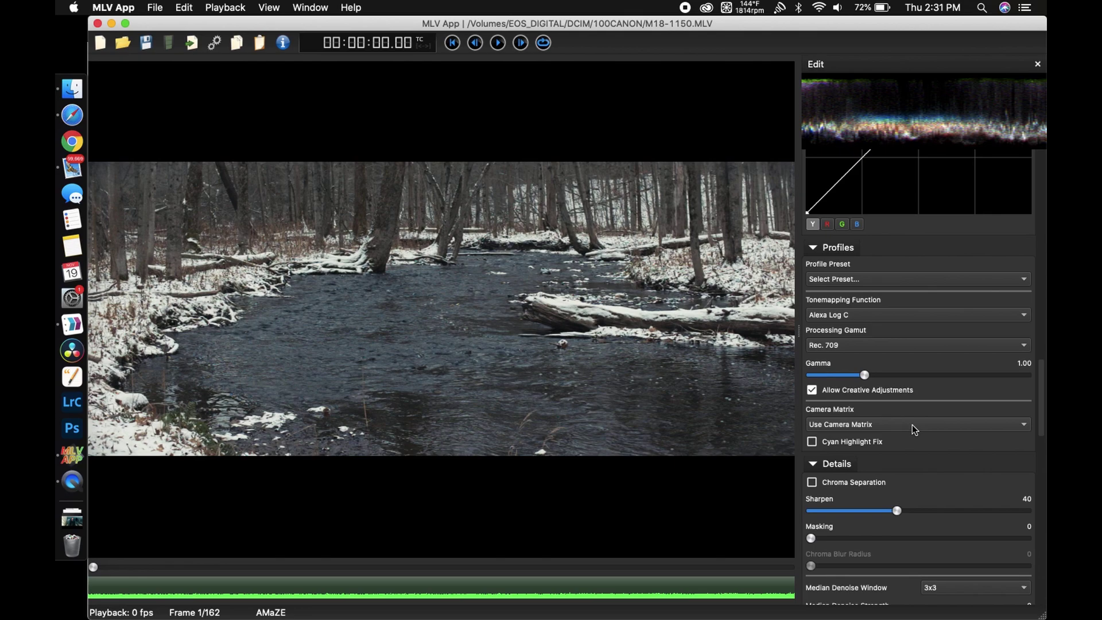
scroll(913, 426, "down", 5)
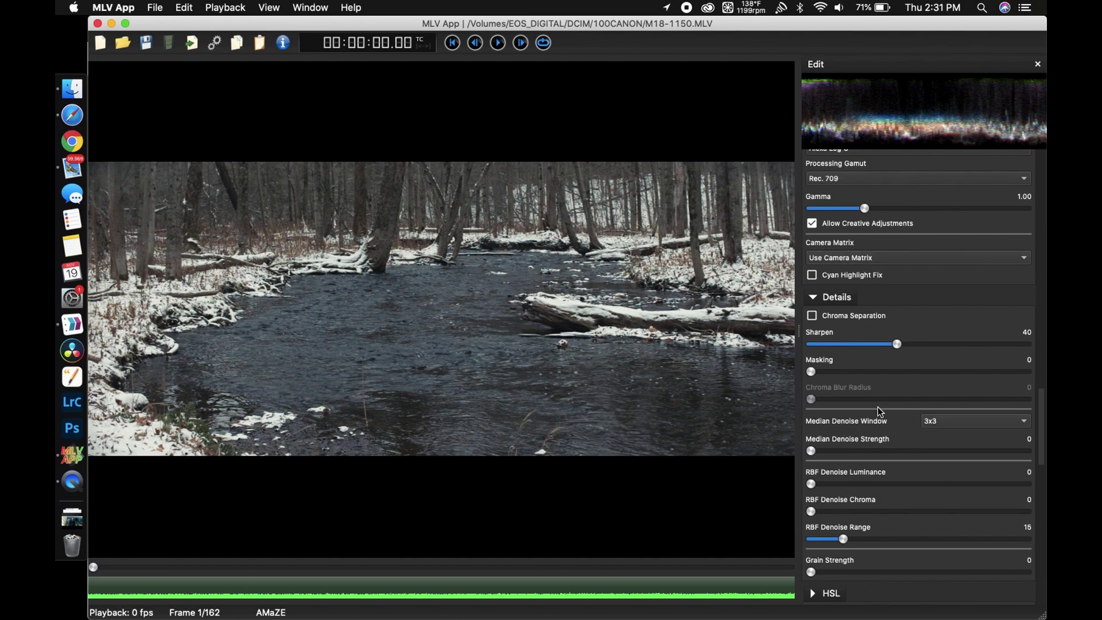
scroll(934, 386, "up", 3)
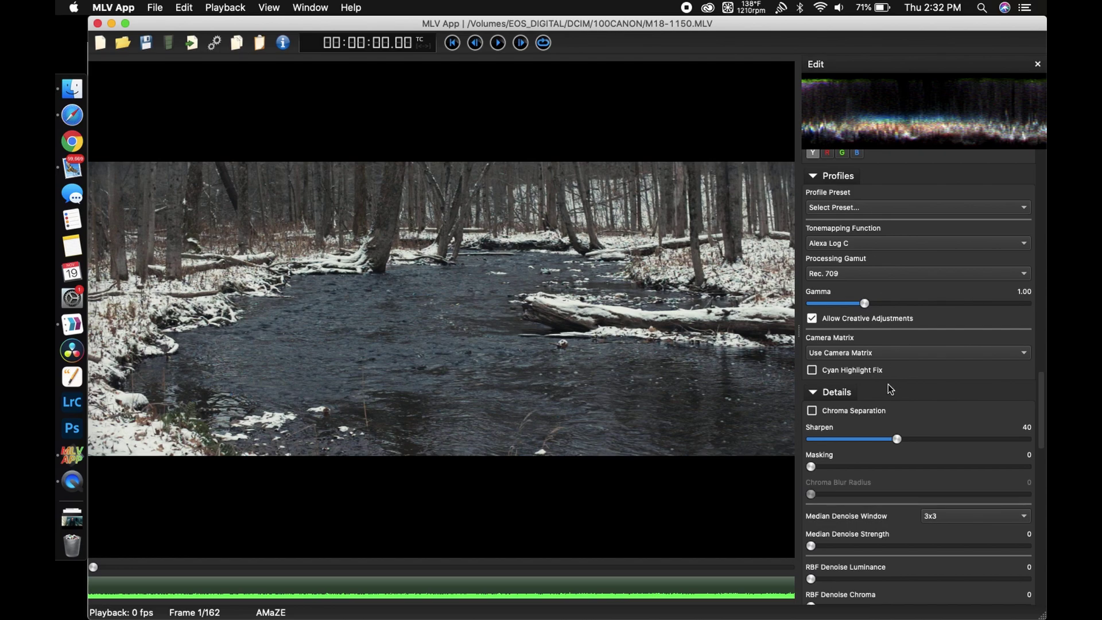
Set Toning Hue to 142 and Toning Strength to 19
scroll(957, 383, "down", 15)
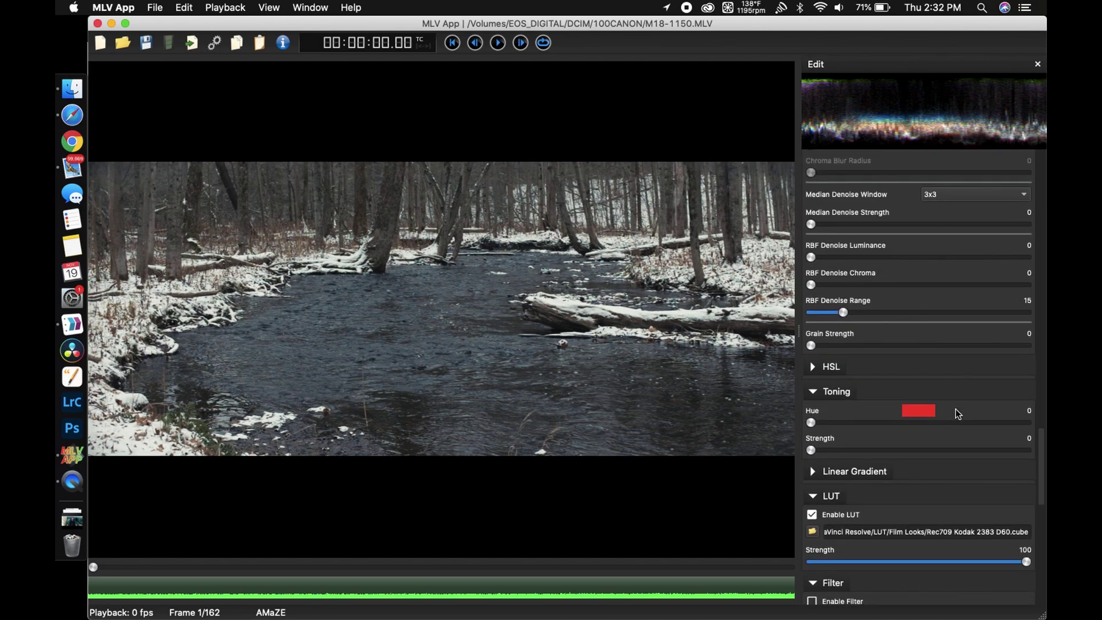
scroll(918, 373, "down", 3)
scroll(885, 292, "up", 3)
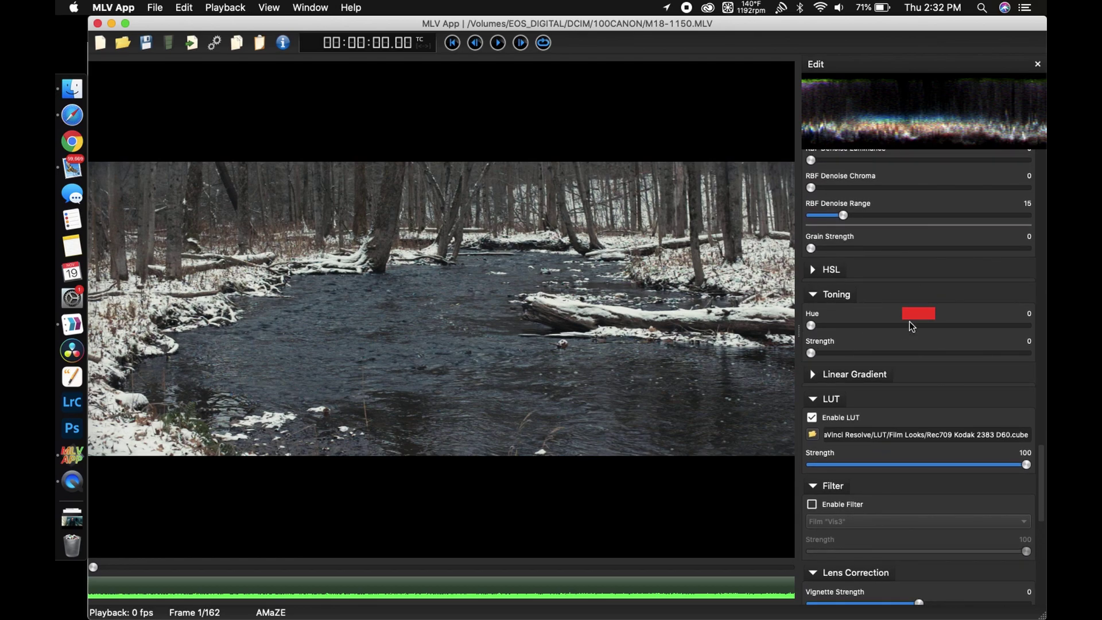
left_click_drag(811, 325, 924, 326)
left_click(813, 353)
mouse_move(815, 354)
left_mouse_down()
mouse_move(858, 352)
mouse_move(810, 359)
mouse_move(865, 370)
mouse_move(812, 368)
left_mouse_up()
left_click_drag(923, 332, 931, 327)
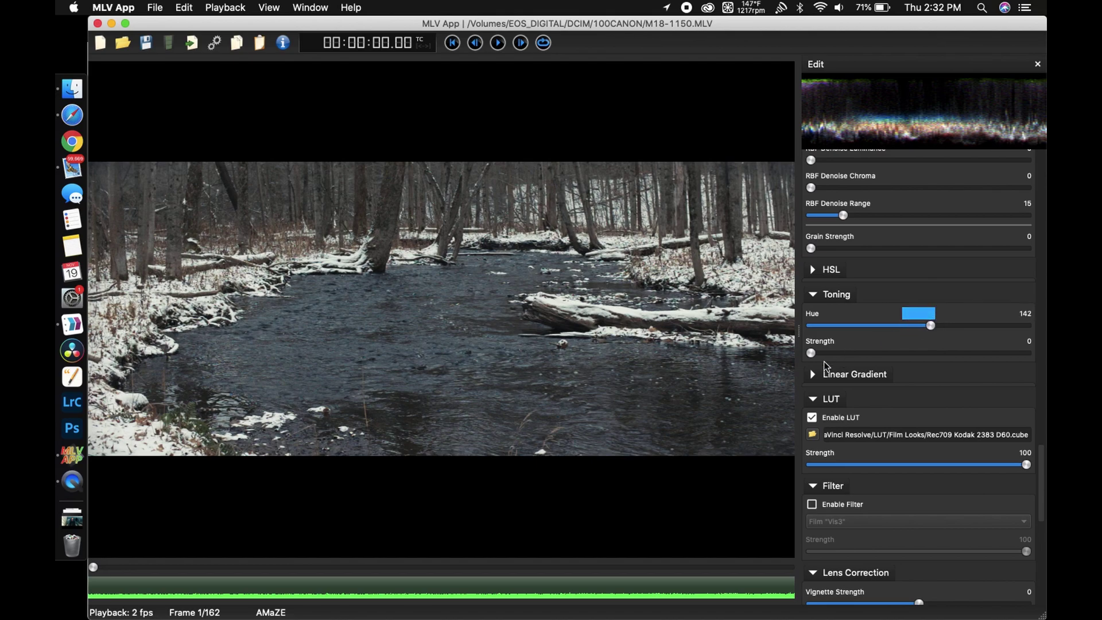
left_click_drag(811, 353, 853, 357)
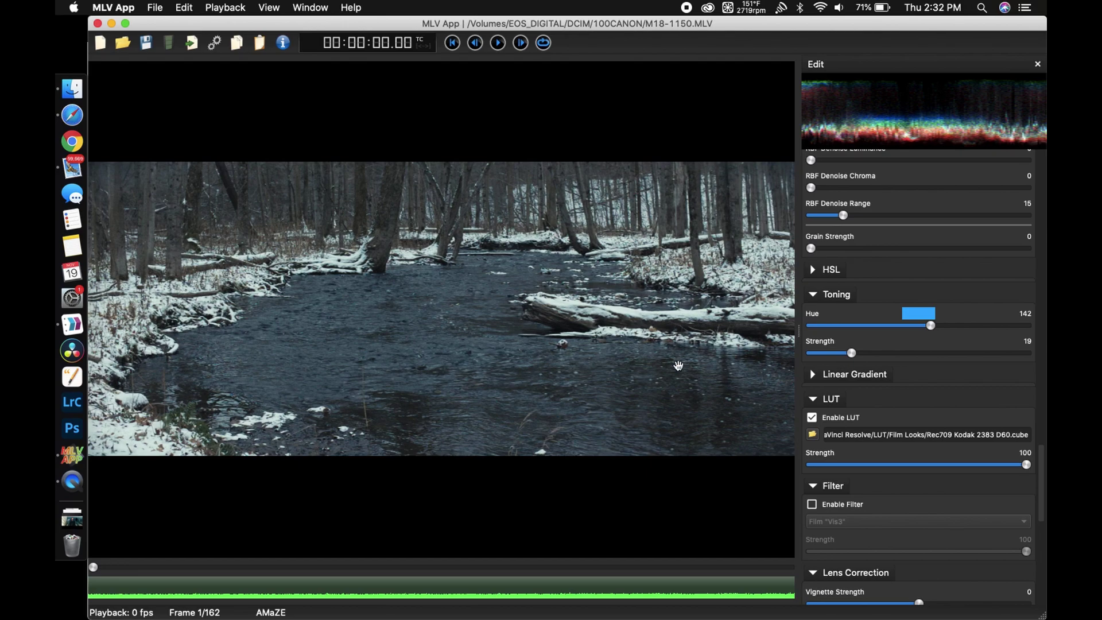
scroll(923, 430, "down", 10)
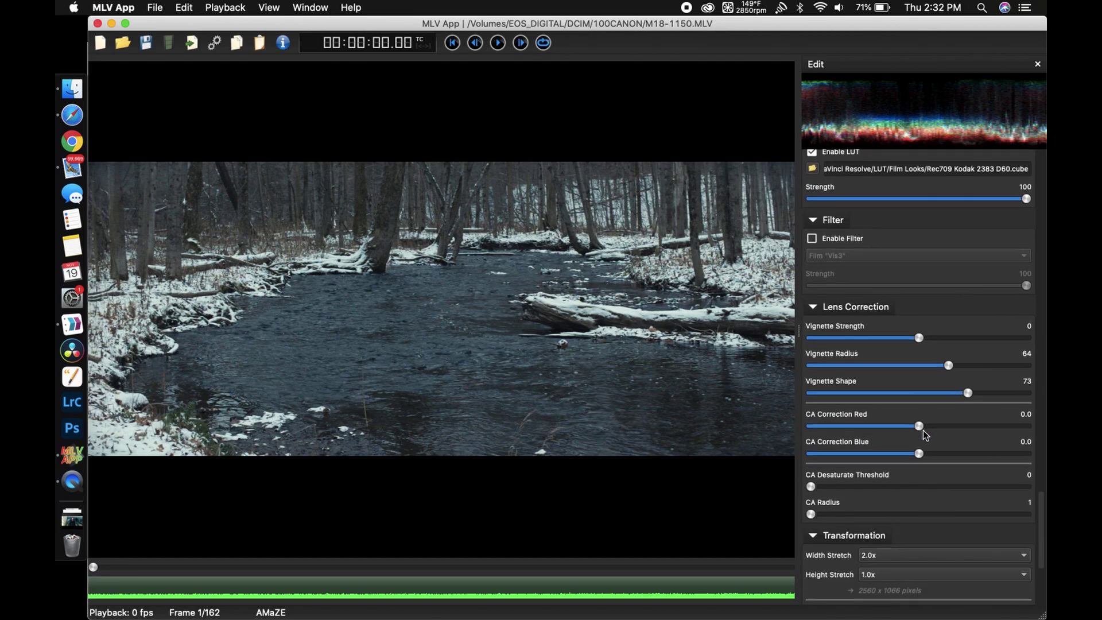
scroll(923, 430, "down", 7)
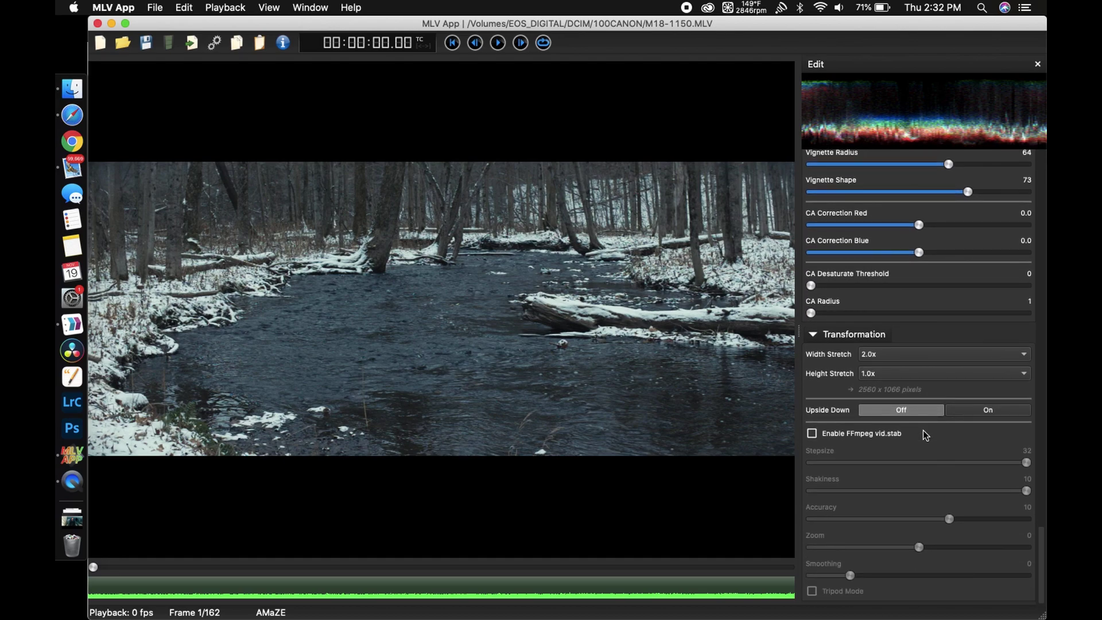
scroll(923, 430, "up", 7)
scroll(923, 429, "up", 10)
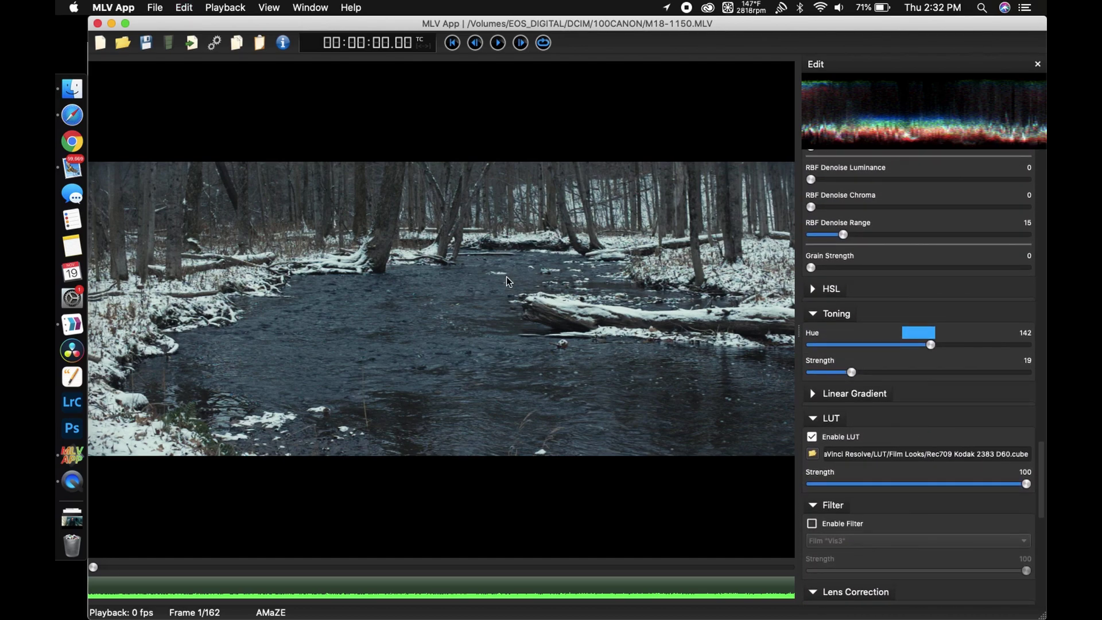
Load the (Anamorphic+CoolBlueCinematic)AlexaLOGPreset.marxml receipt and confirm the Receipt Mask Setup
key("super+o")
left_click(469, 124)
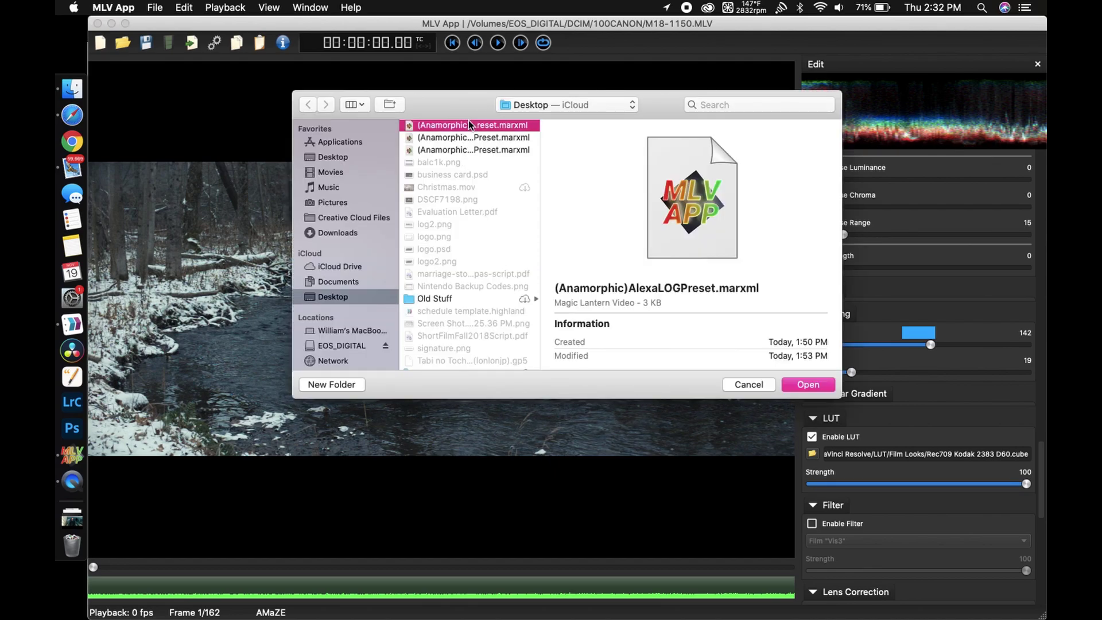
left_click(474, 138)
left_click(474, 151)
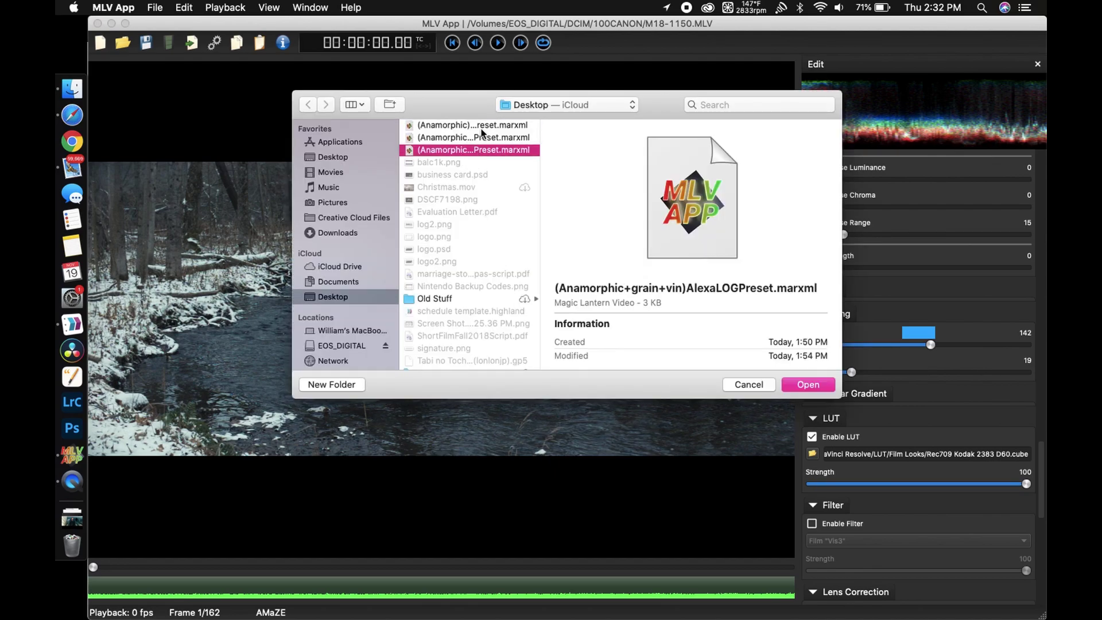
left_click(481, 125)
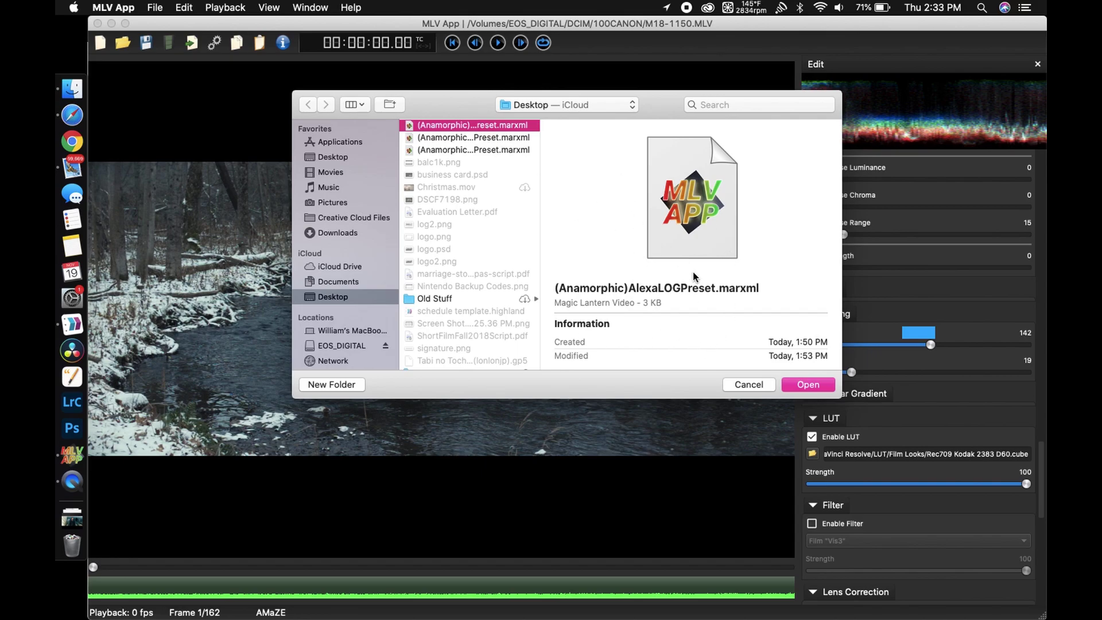
left_click(501, 136)
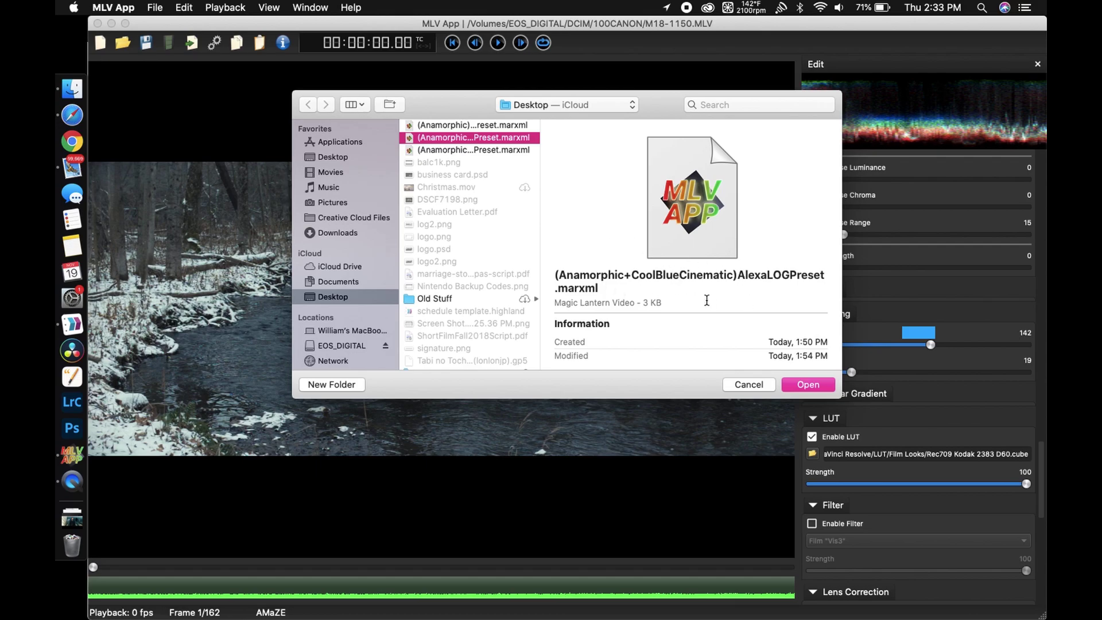
left_click(808, 385)
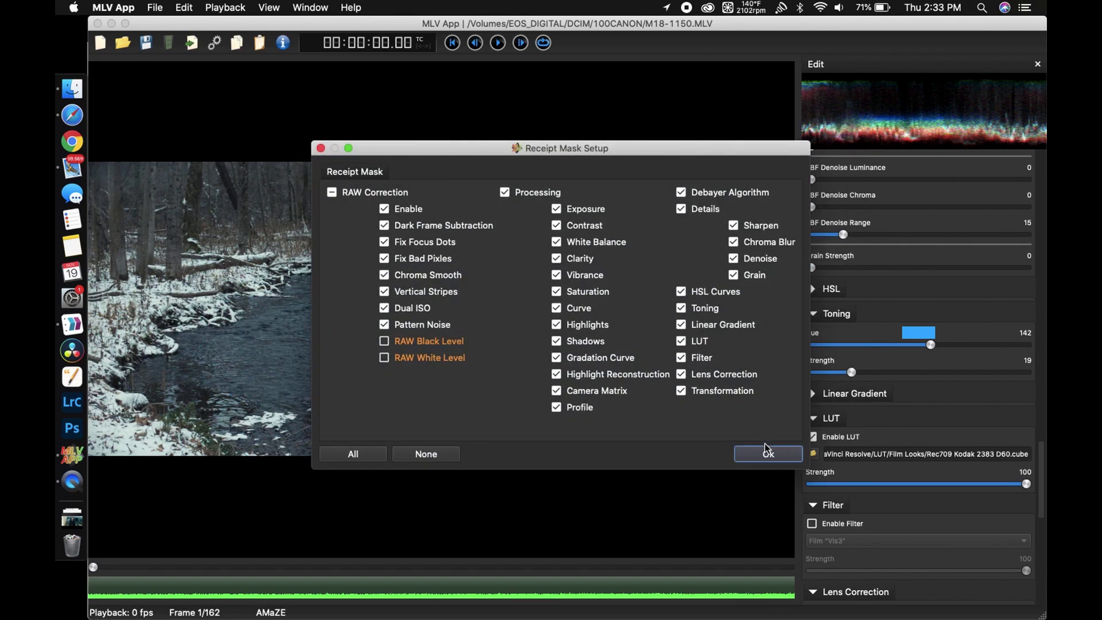
left_click(767, 453)
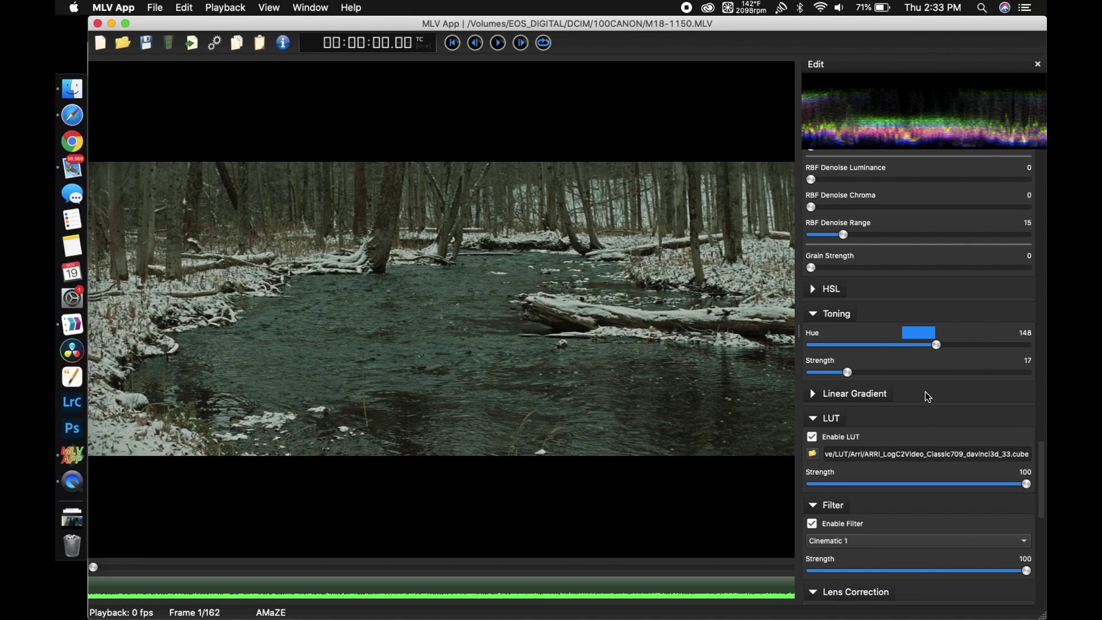
Load (Anamorphic+grain+vin)AlexaLOGPreset.marxml onto the clip: grain 11, vignette -24, toning 0, filter off
key("super+i")
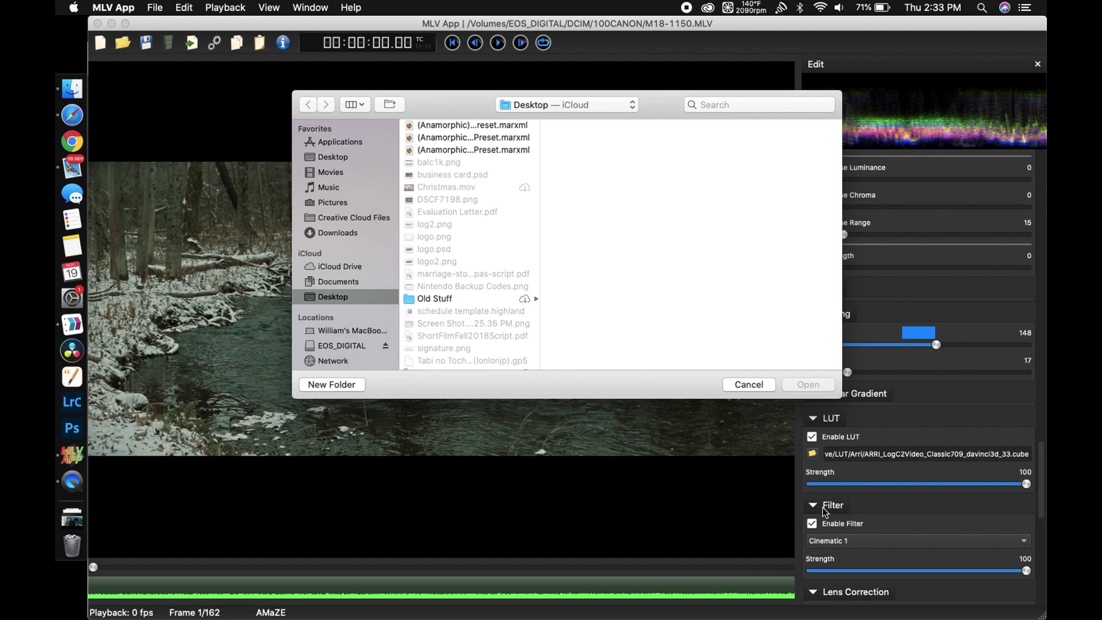
left_click(458, 152)
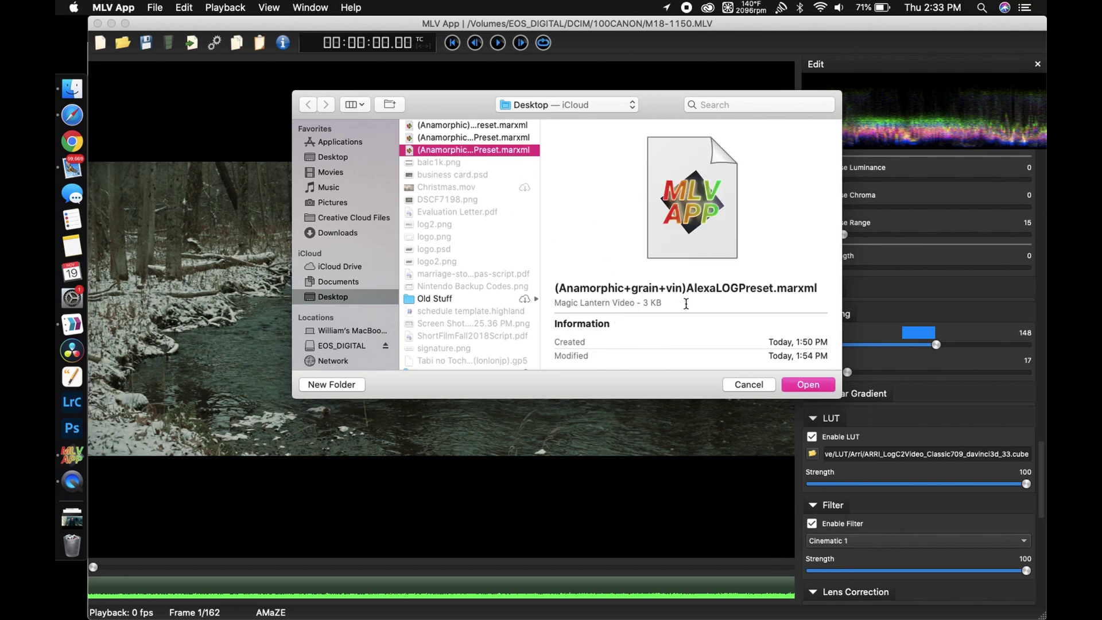
left_click(808, 384)
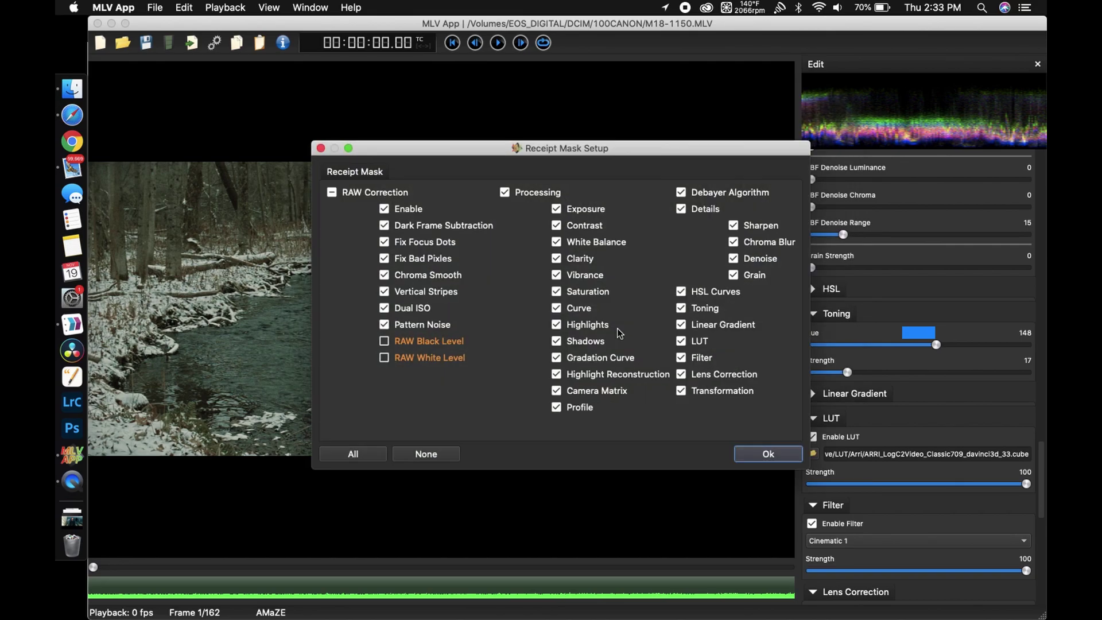
left_click(763, 456)
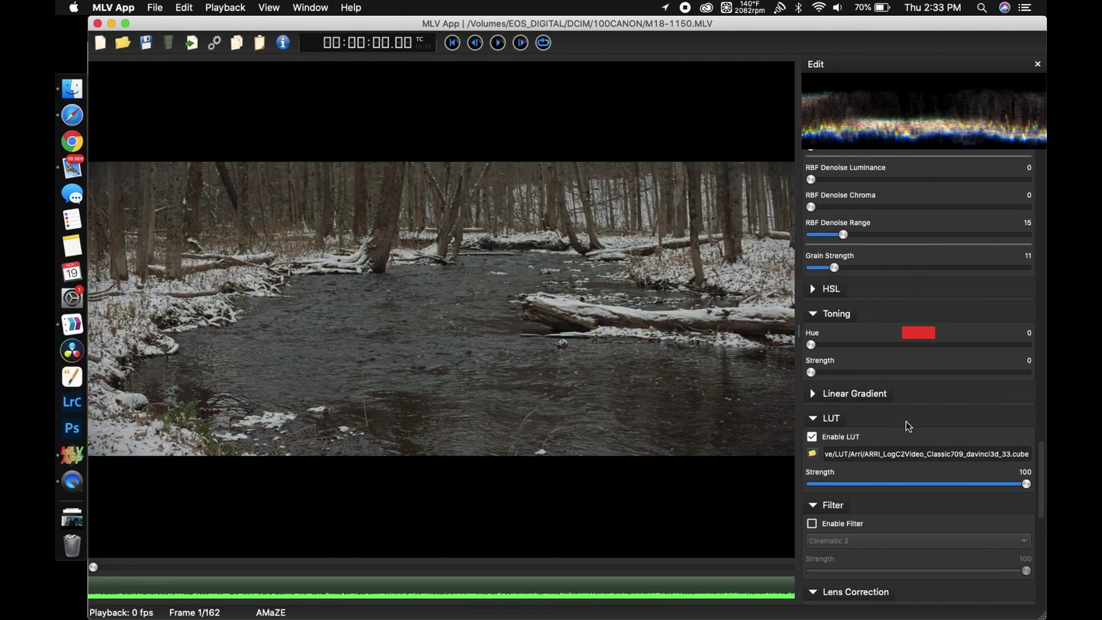
scroll(929, 495, "down", 1)
scroll(907, 413, "up", 2)
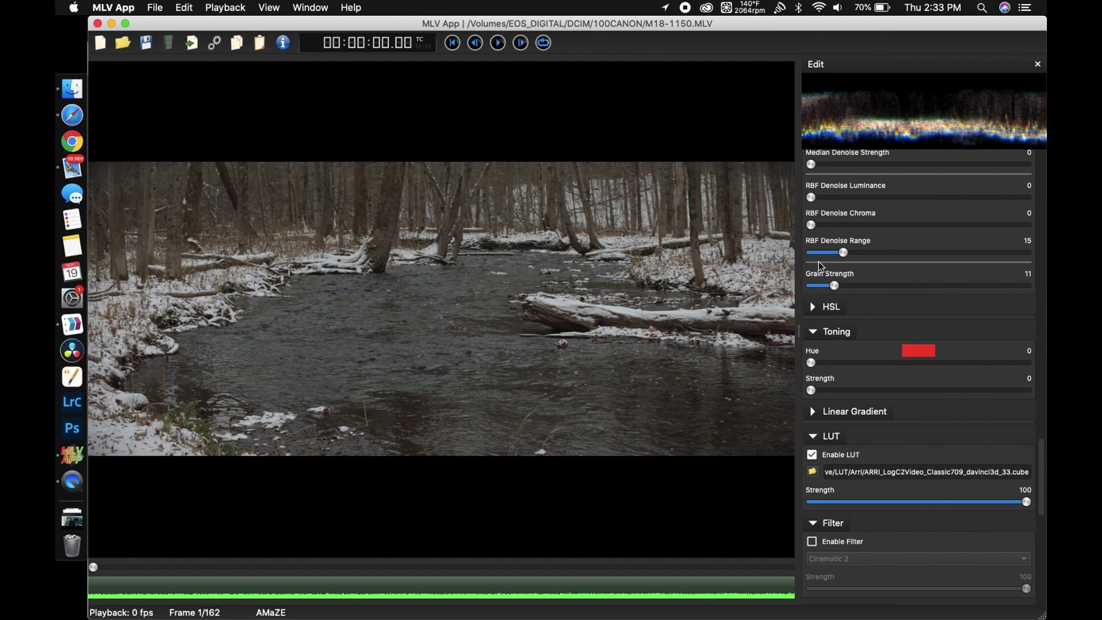
scroll(995, 374, "down", 10)
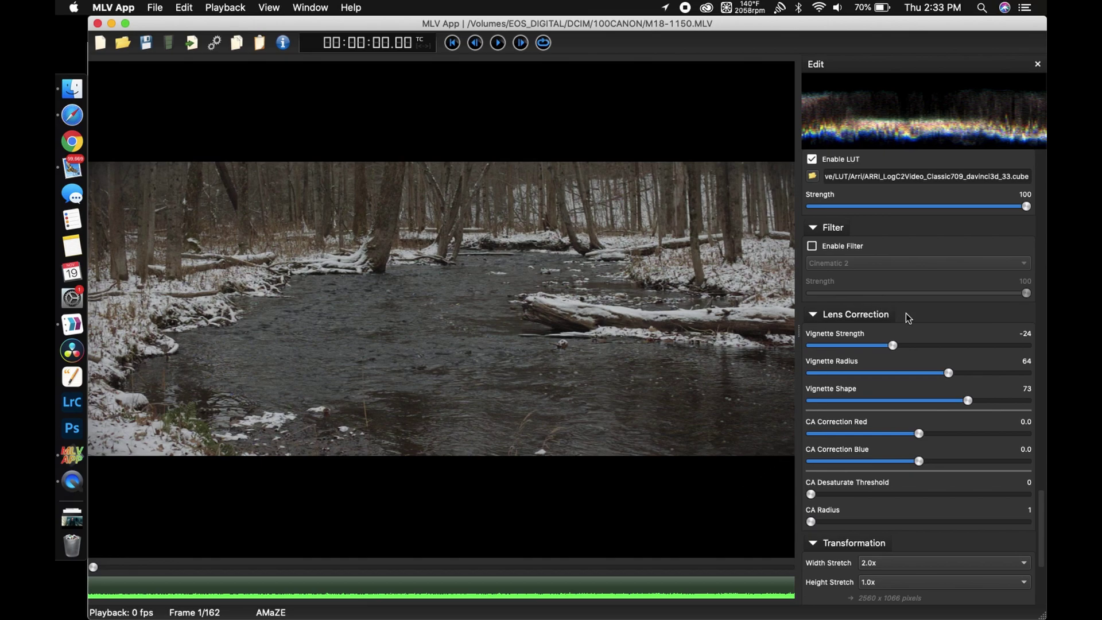
scroll(919, 311, "up", 10)
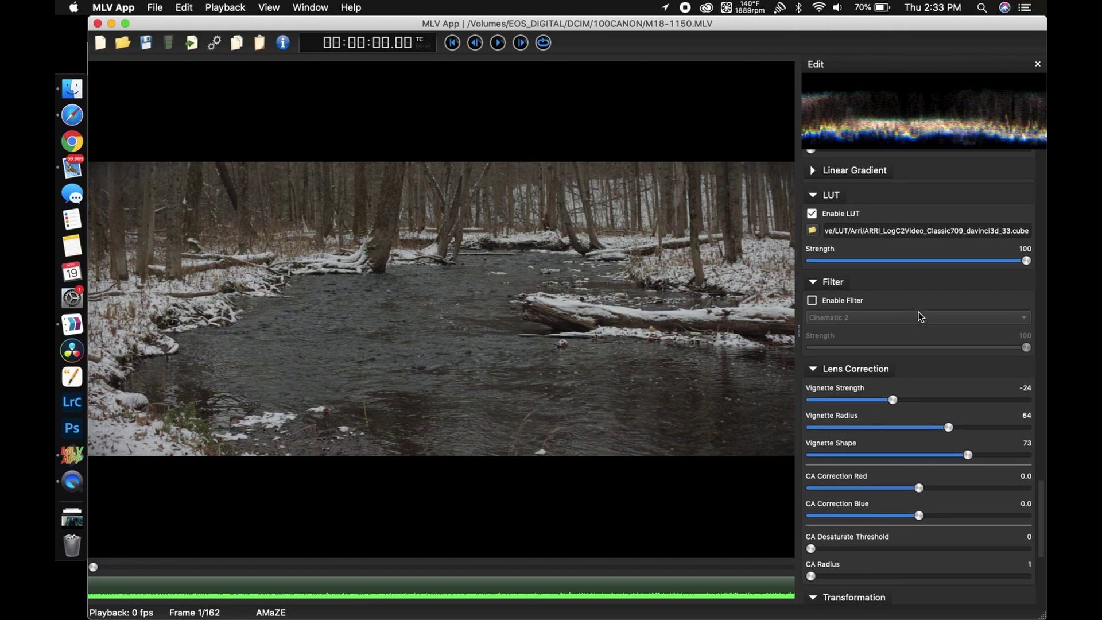